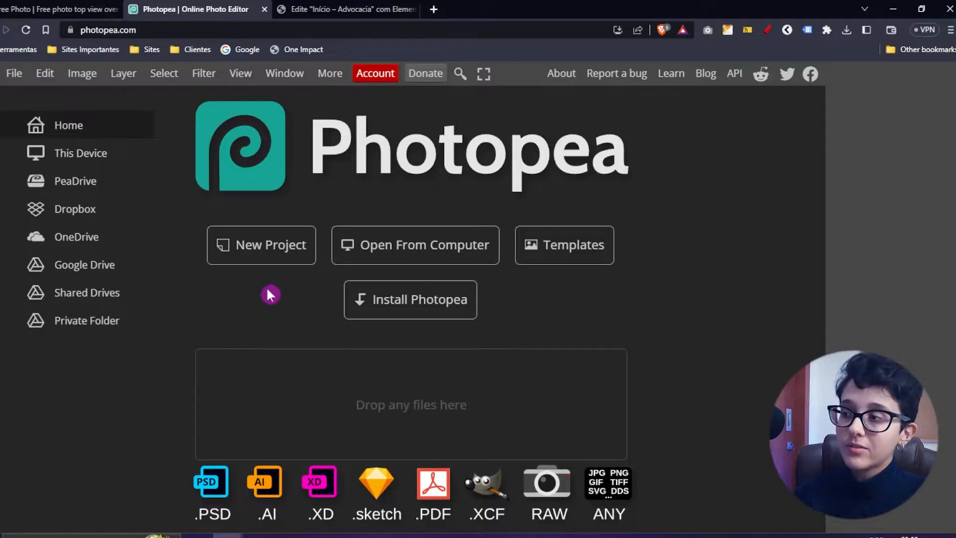
Start a new project and set its width to 1920 pixels, checking the hero section in the Elementor page for reference
click(239, 251)
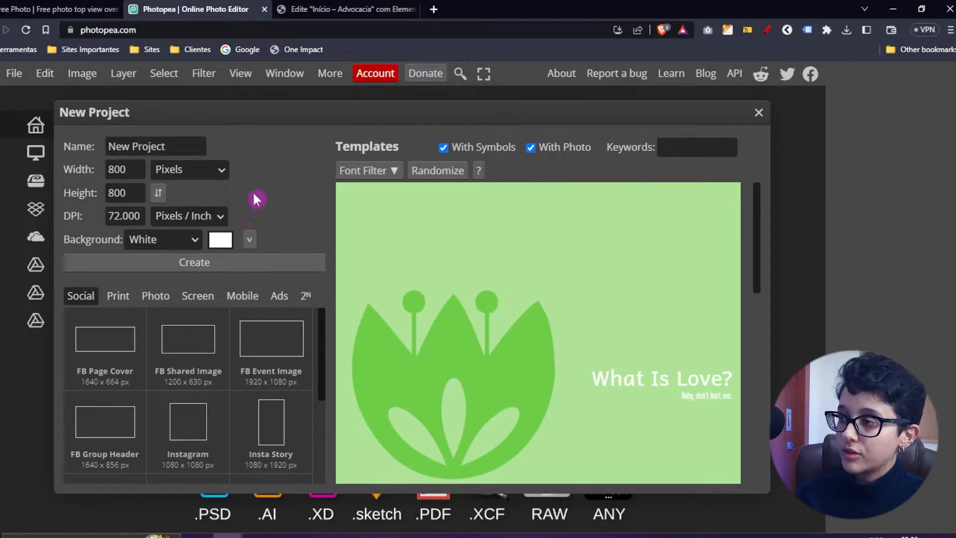
click(153, 147)
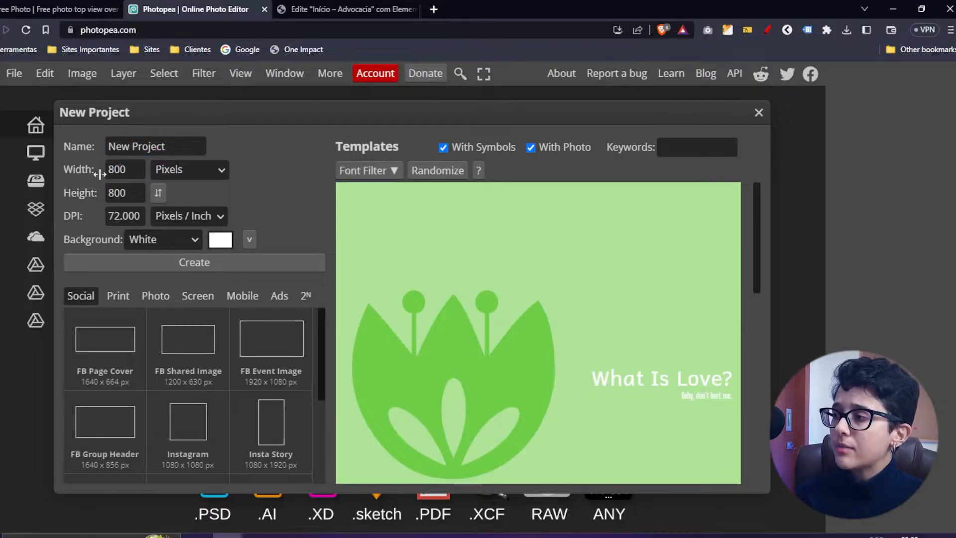
click(117, 171)
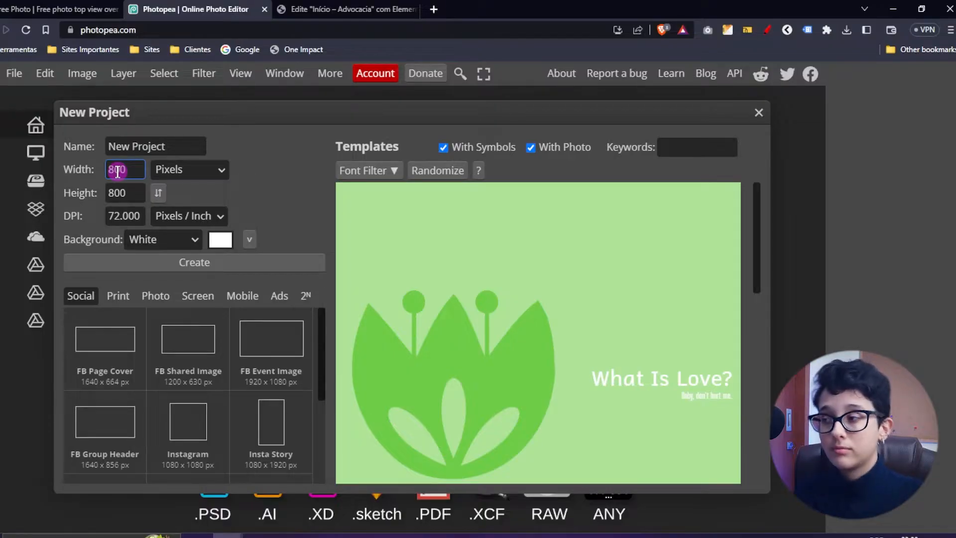
click(346, 9)
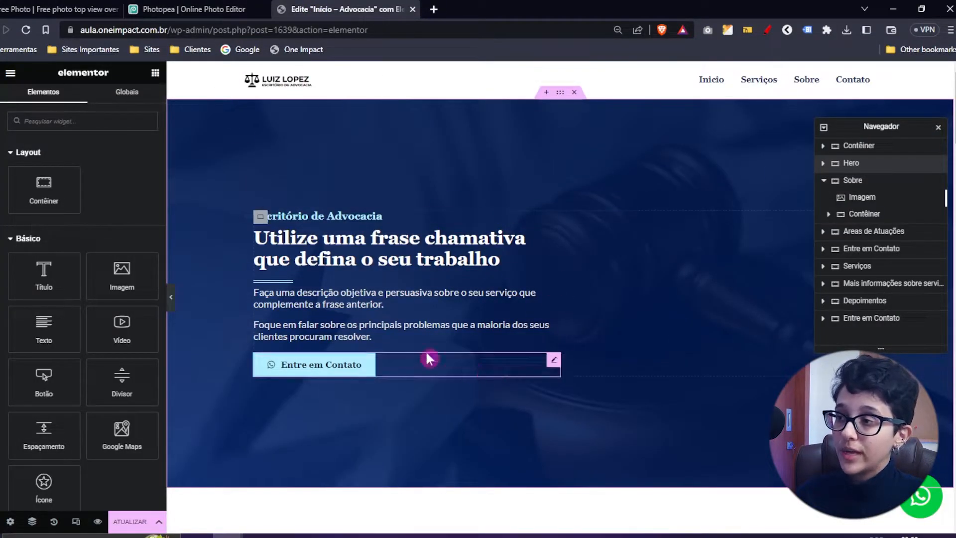
click(204, 9)
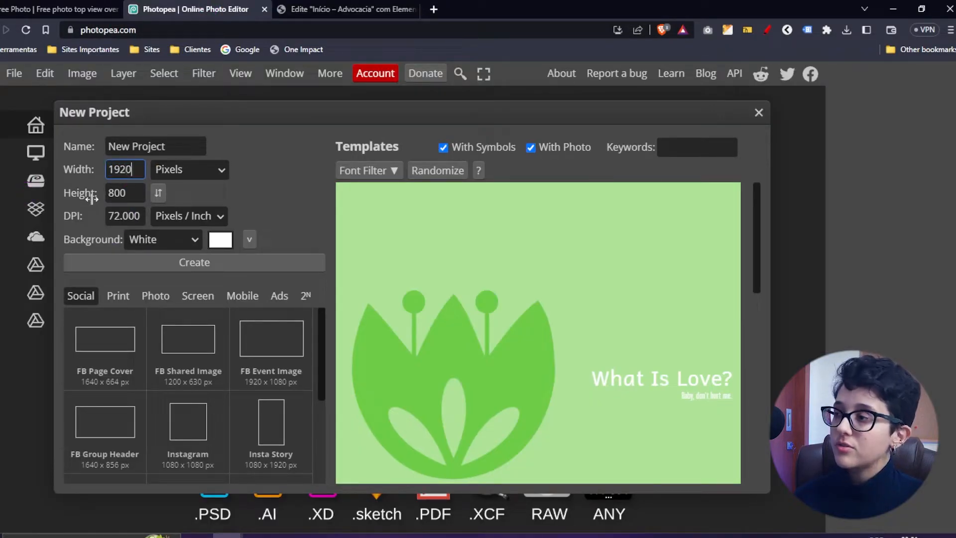
key(Tab)
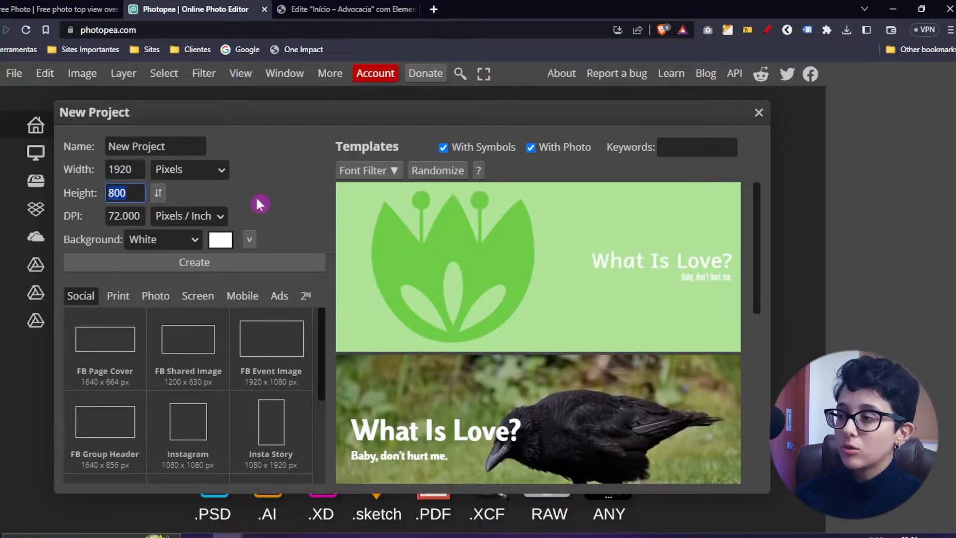
Check the hero section's proportions in the Elementor page and set the new project's height to 600 pixels
click(361, 11)
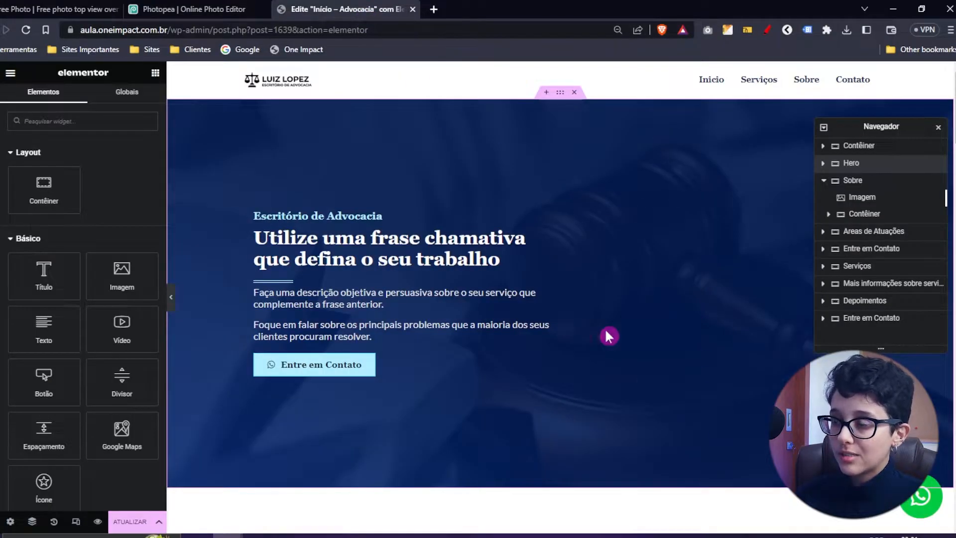
click(204, 9)
text(600)
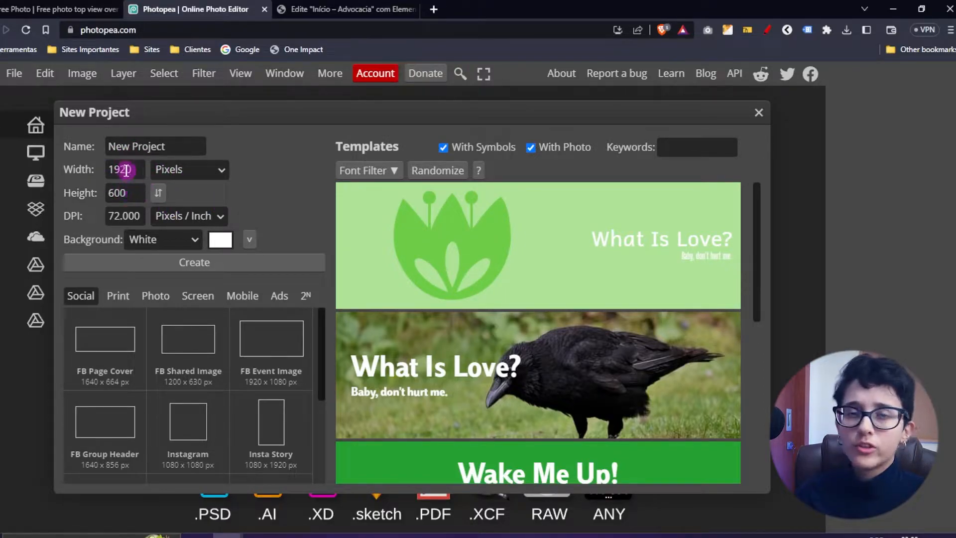
Examine the hero background and the image in the section below it on the Elementor page, then return to Photopea
click(329, 9)
scroll(488, 444, down, 8)
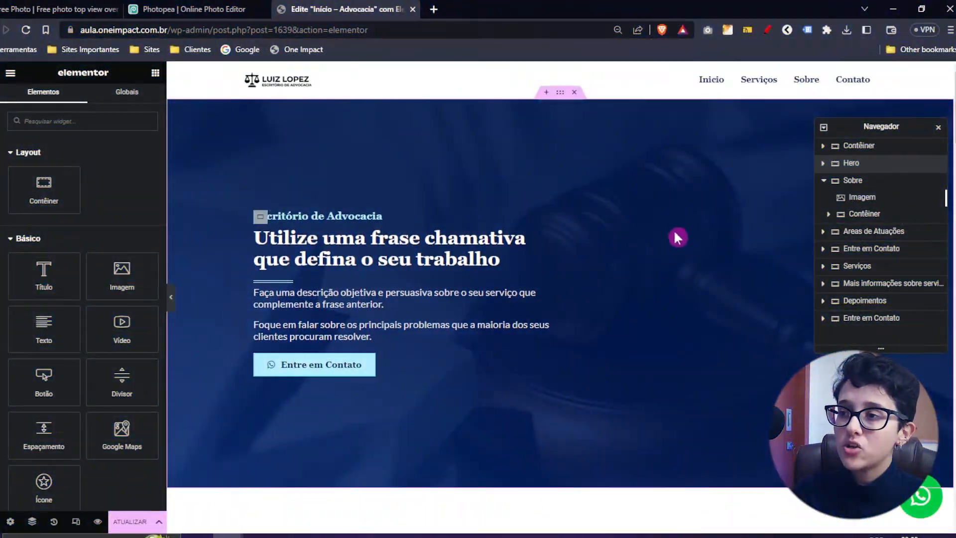
scroll(640, 337, down, 8)
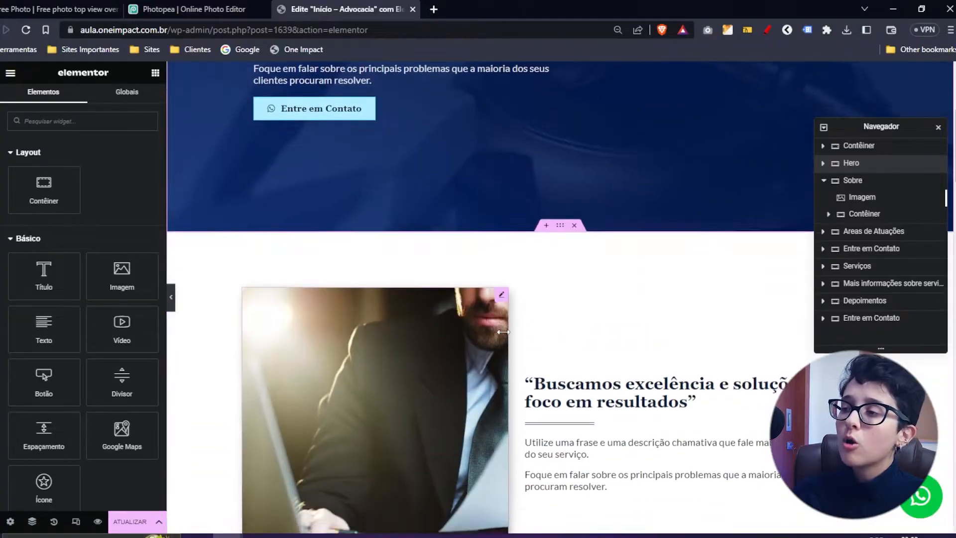
scroll(396, 305, up, 10)
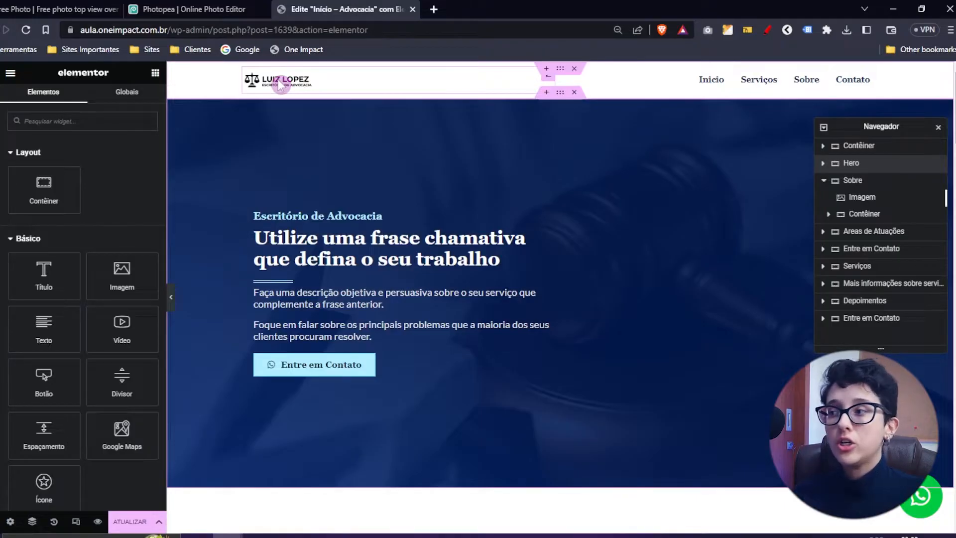
click(218, 7)
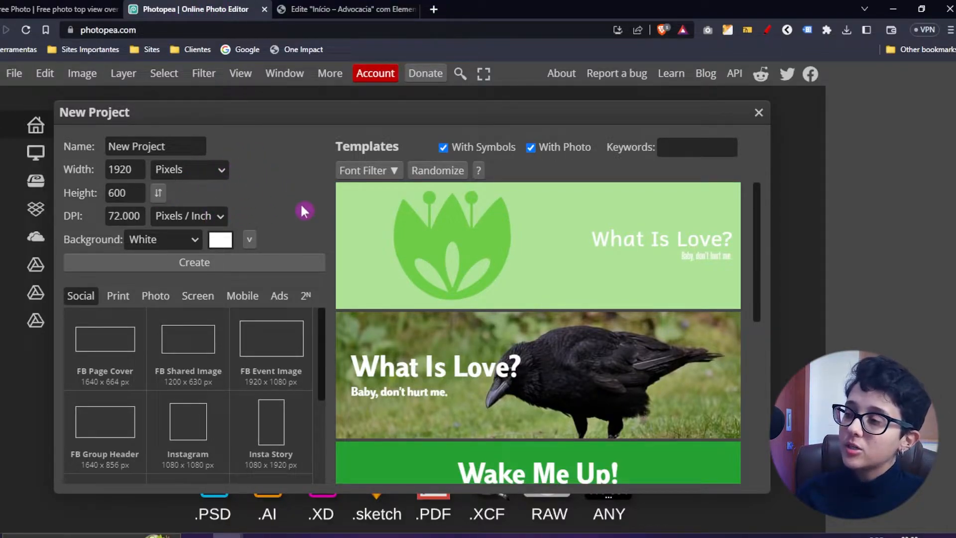
Set the project height to 800 pixels, compare with the Elementor hero section, and create the document
click(118, 192)
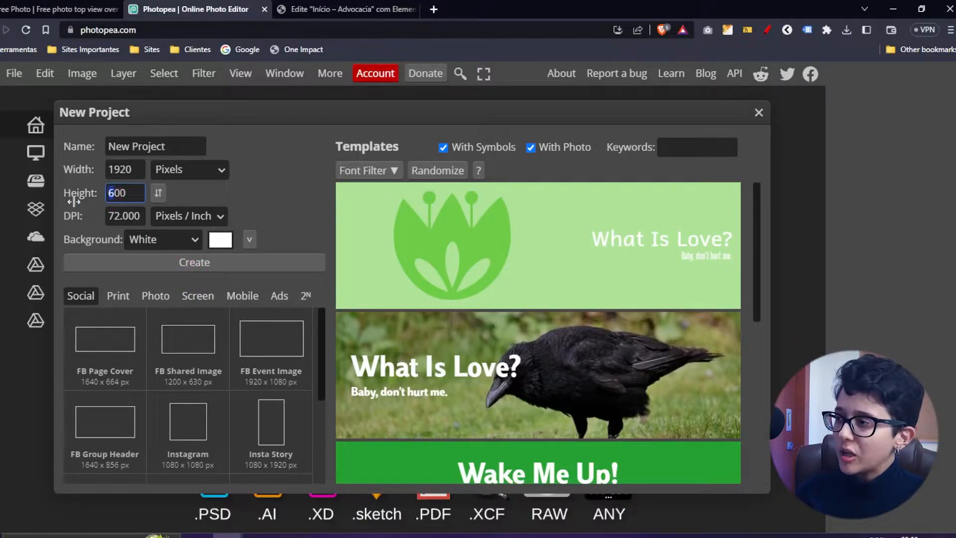
text(8)
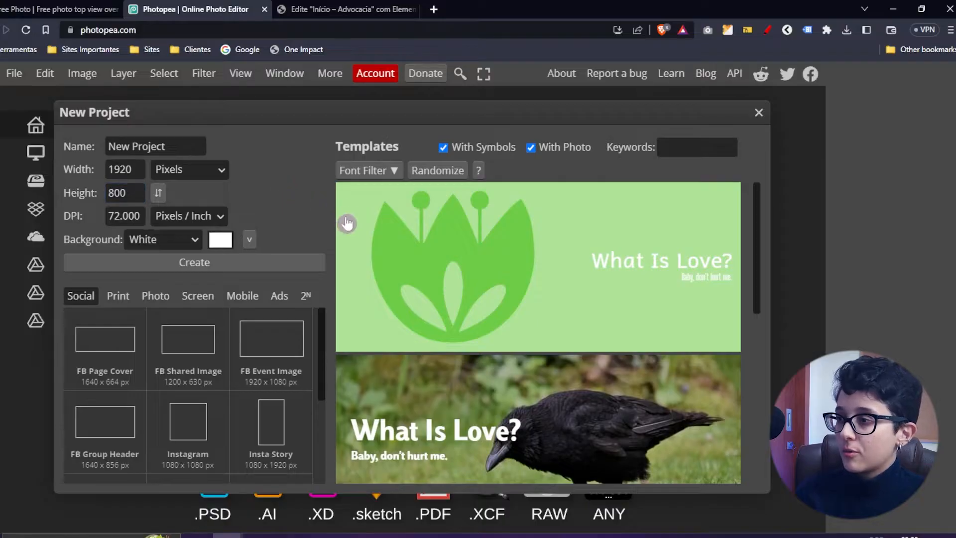
click(365, 7)
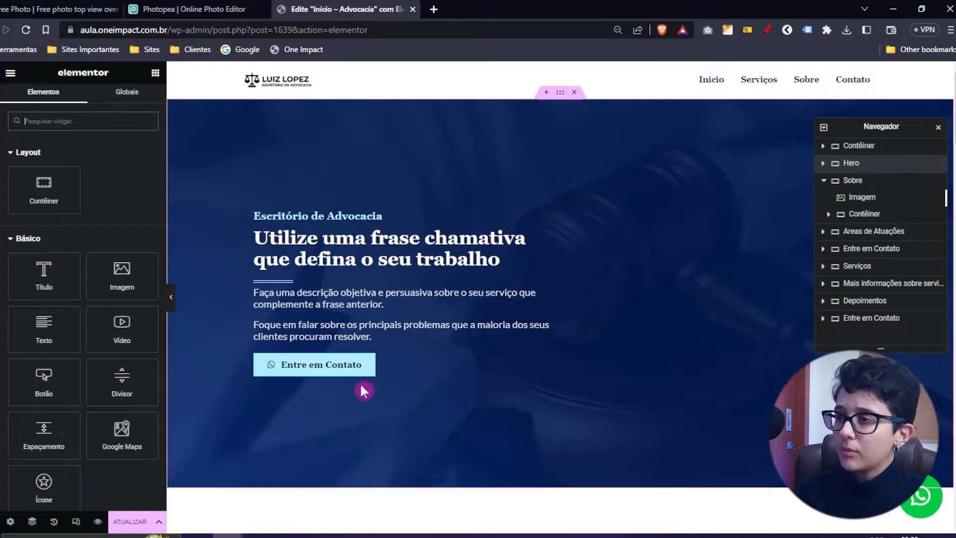
click(178, 6)
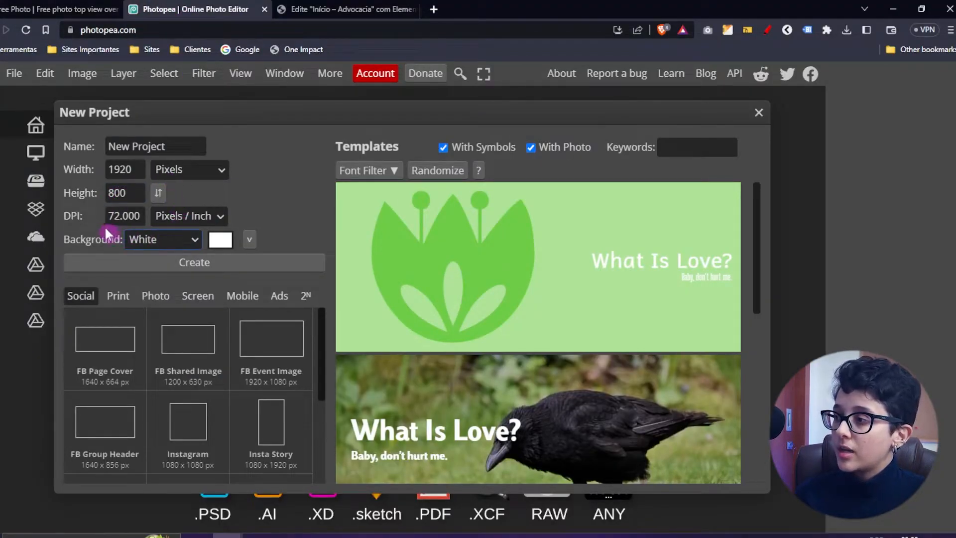
click(124, 221)
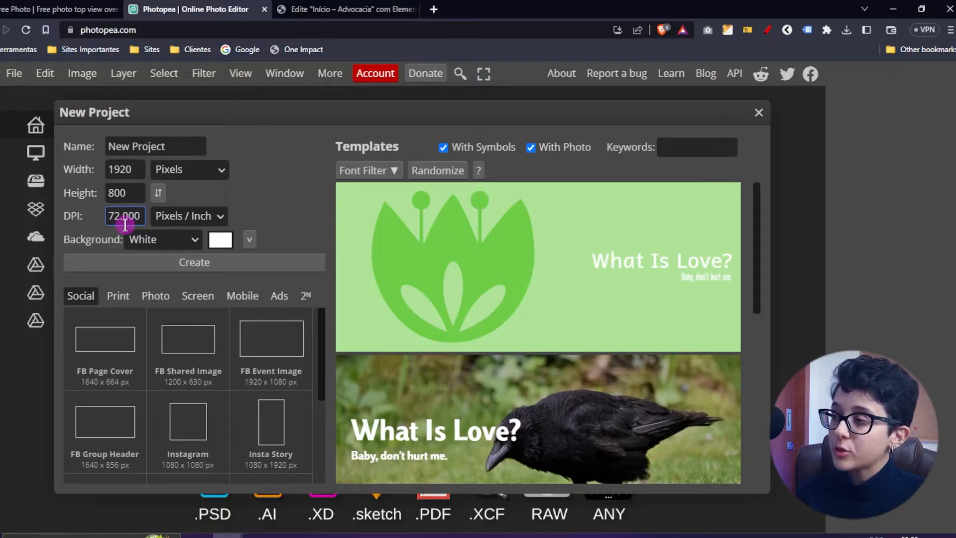
click(198, 262)
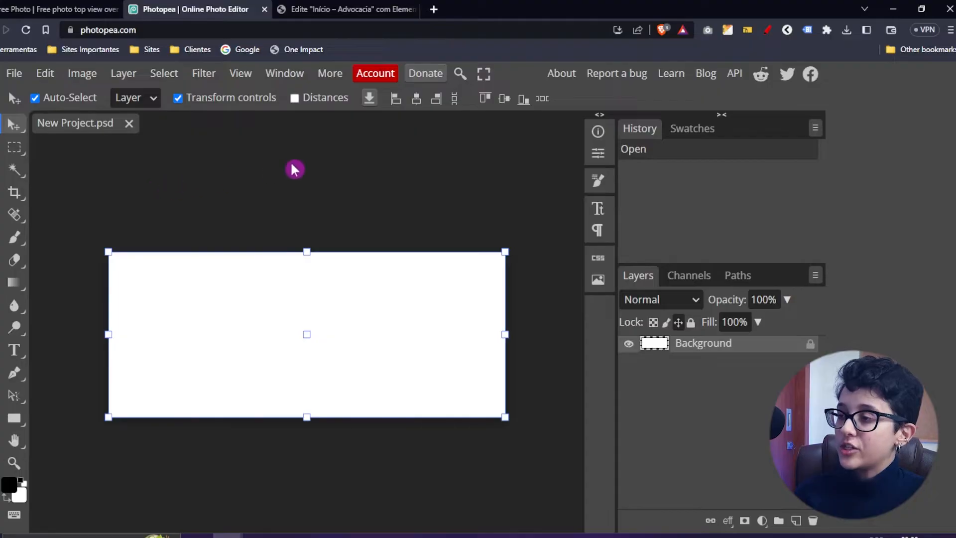
Place top-view-career-guidance-items-judges.jpg from the Nova pasta folder onto the canvas and confirm its placement
click(359, 452)
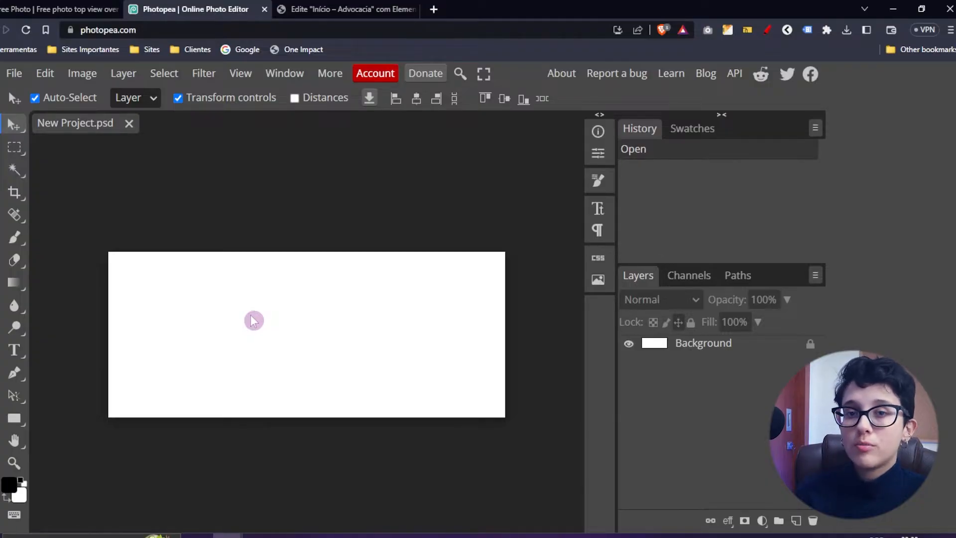
click(198, 535)
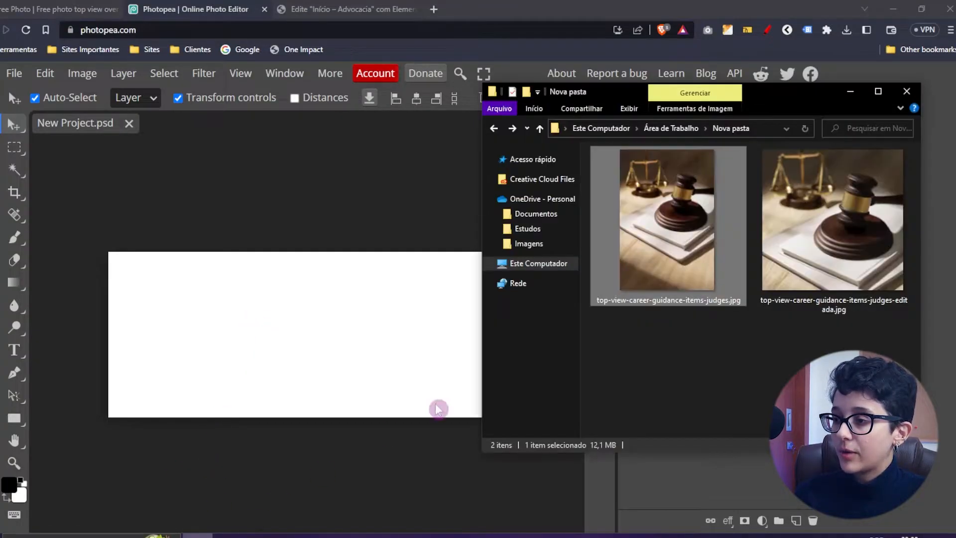
click(647, 332)
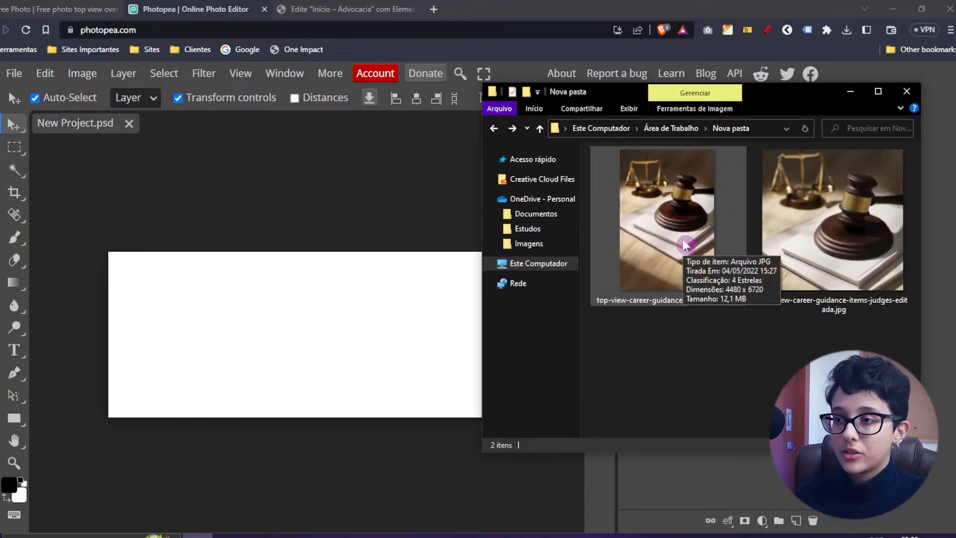
drag(680, 207, 351, 335)
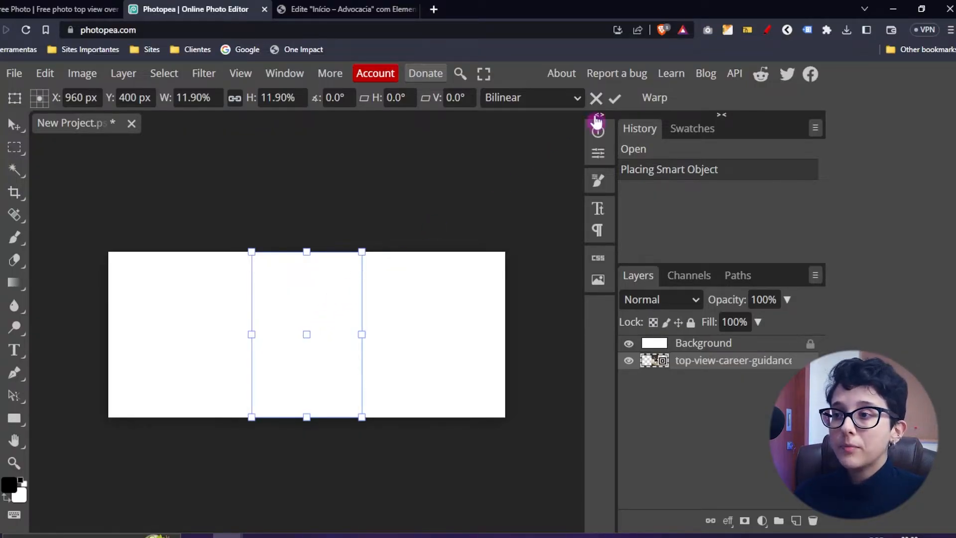
click(622, 99)
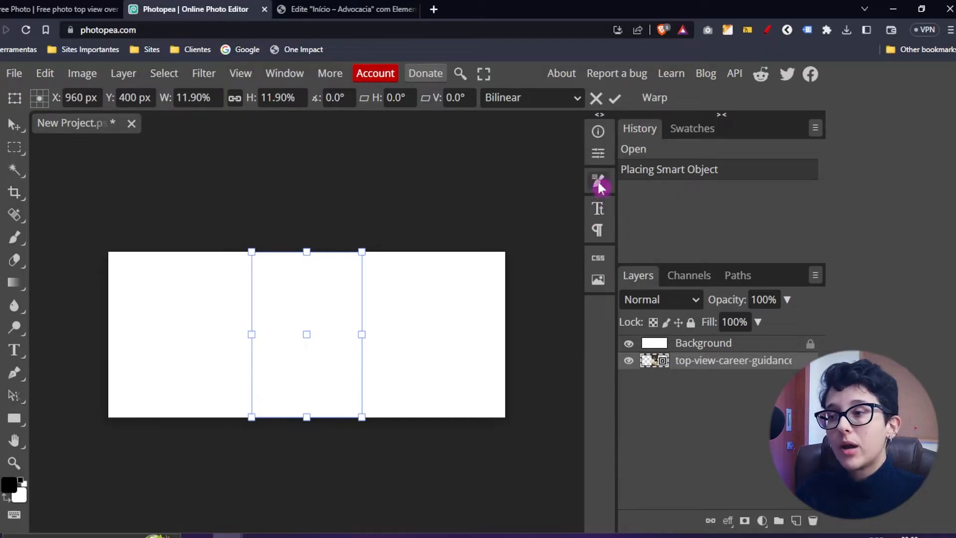
click(618, 99)
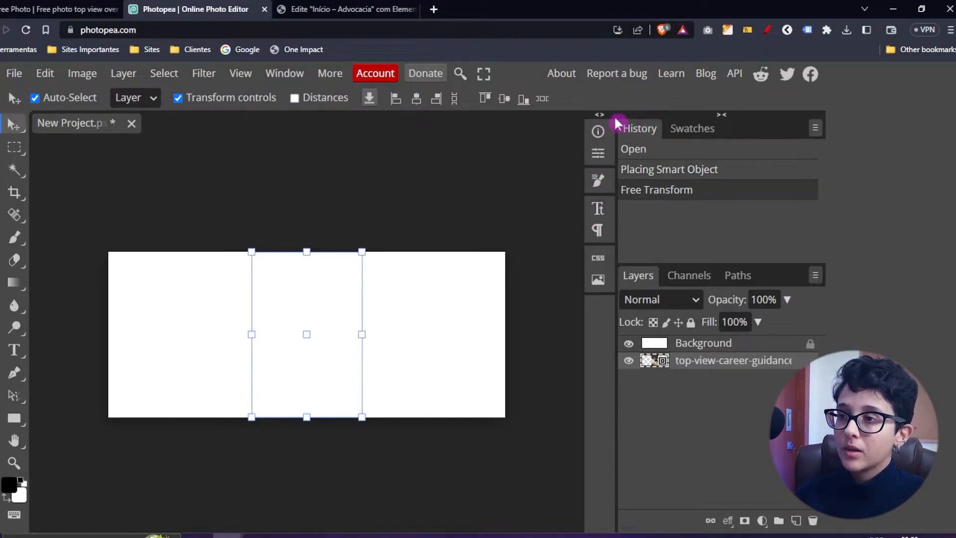
Move the top-view-career-guidance photo layer above the Background layer
click(699, 348)
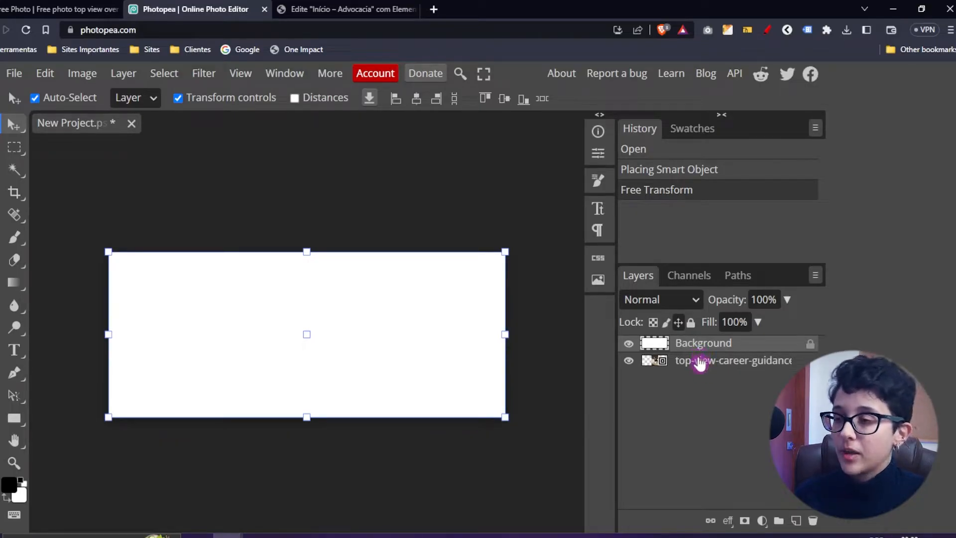
click(695, 362)
drag(688, 366, 695, 347)
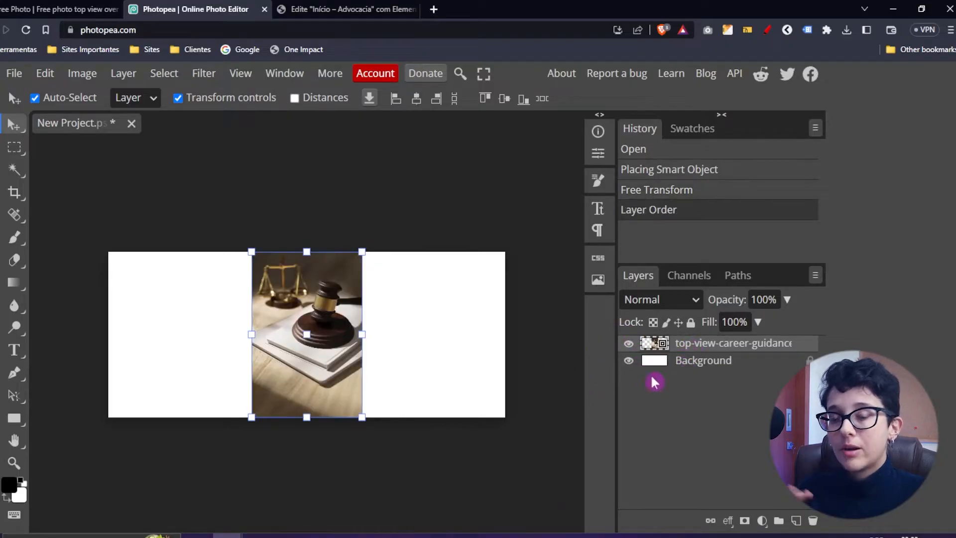
Enlarge the gavel photo proportionally to about 42.86% so it spans the full width of the canvas
mouse_move(335, 290)
mouse_down()
mouse_move(376, 321)
mouse_move(350, 297)
mouse_up()
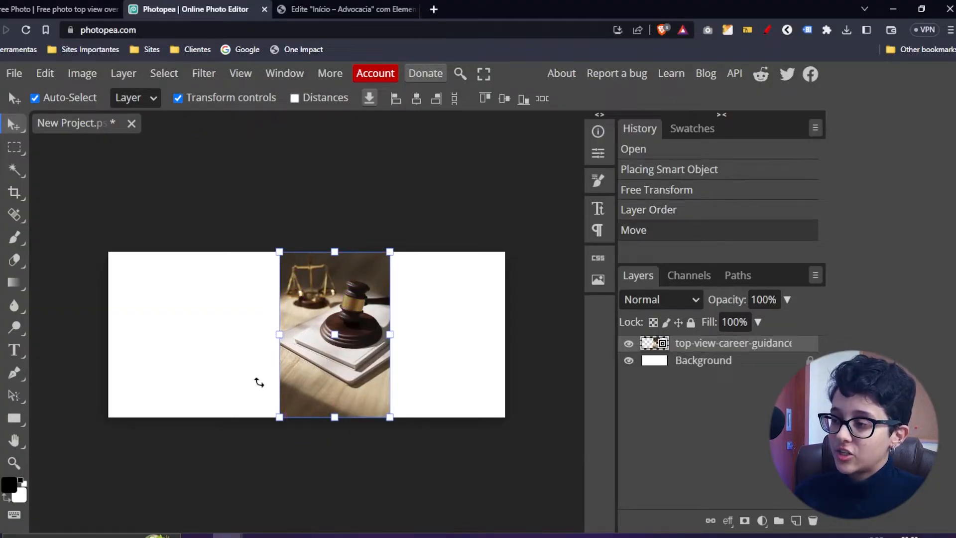
click(178, 99)
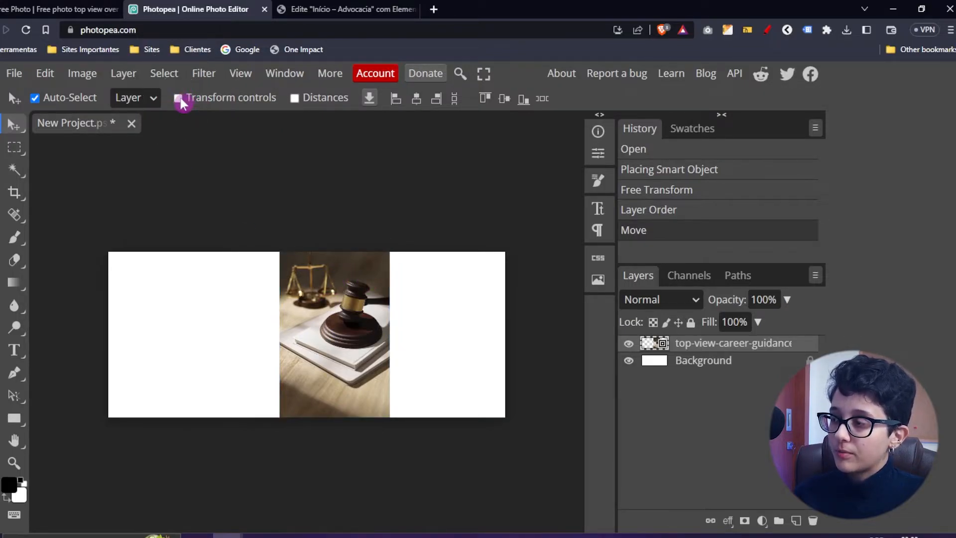
click(181, 102)
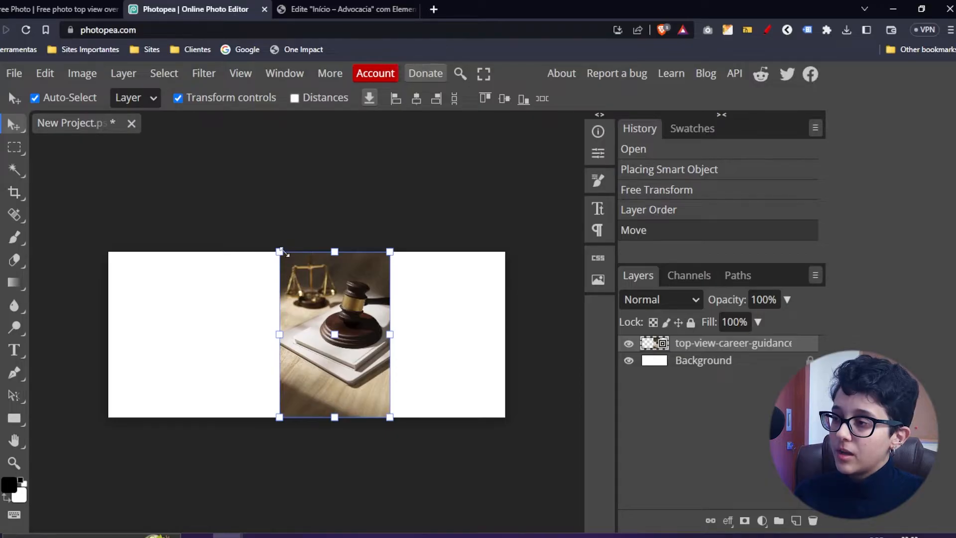
drag(277, 276, 107, 197)
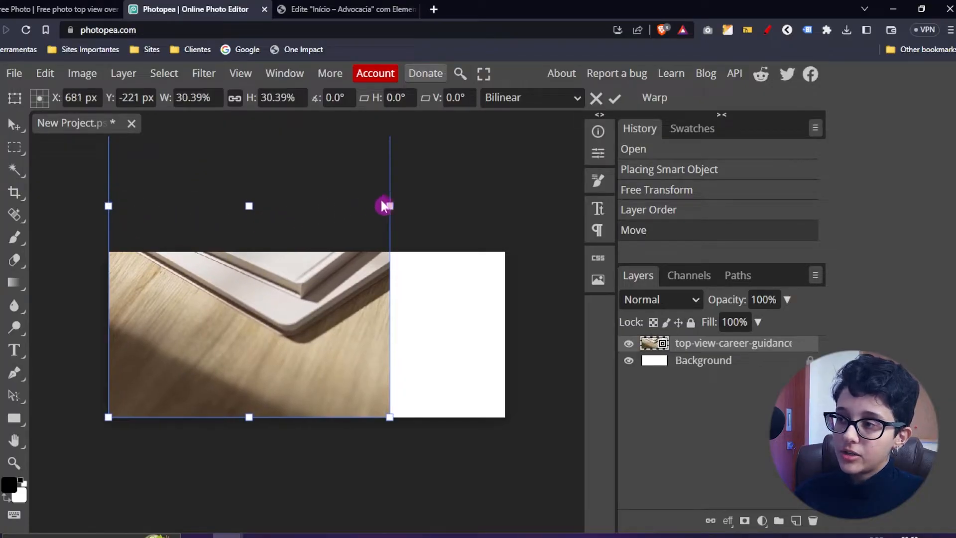
drag(390, 205, 505, 203)
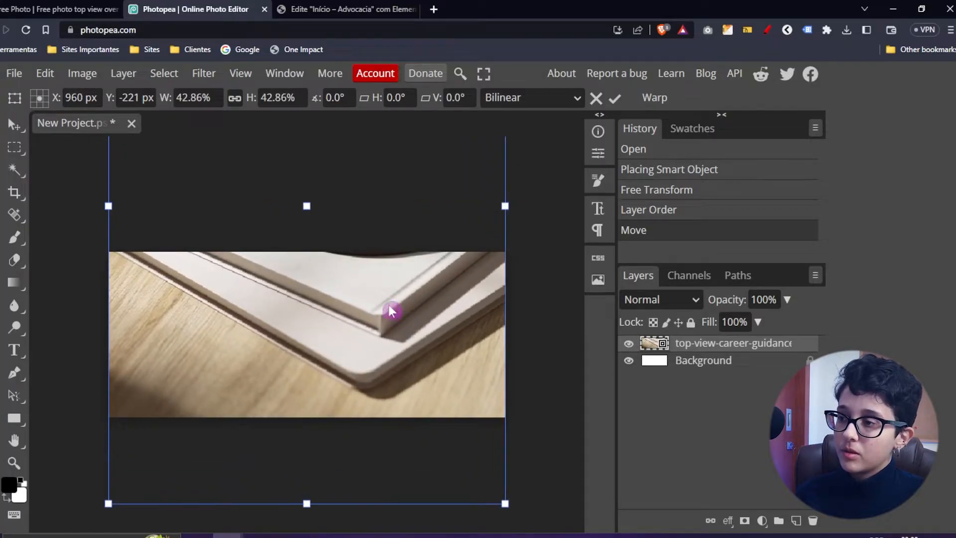
Reposition the enlarged photo vertically to about Y 892 px, framing the gavel and scales, and apply the transform
mouse_move(390, 313)
mouse_down()
mouse_move(375, 435)
mouse_move(365, 316)
mouse_move(380, 316)
mouse_move(381, 305)
mouse_move(381, 324)
mouse_up()
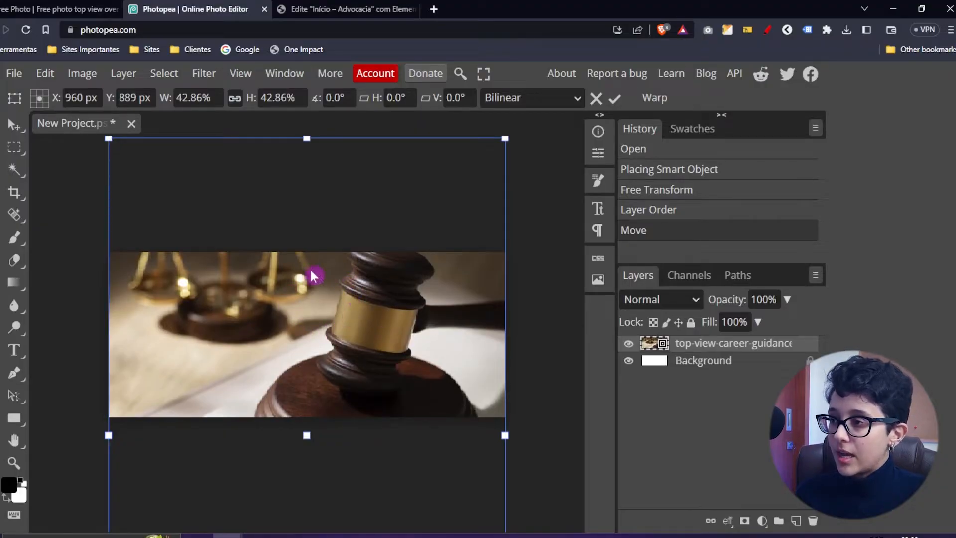
drag(335, 303, 335, 304)
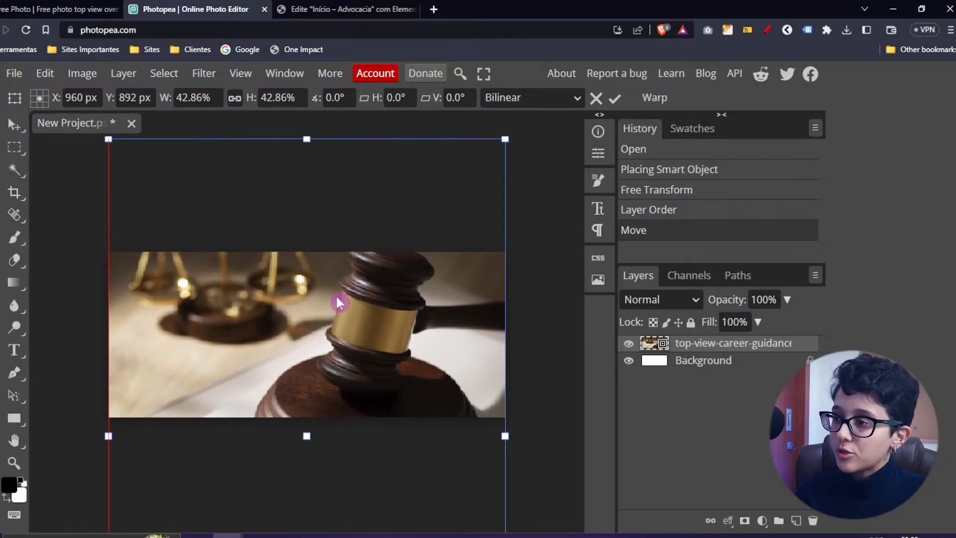
click(619, 111)
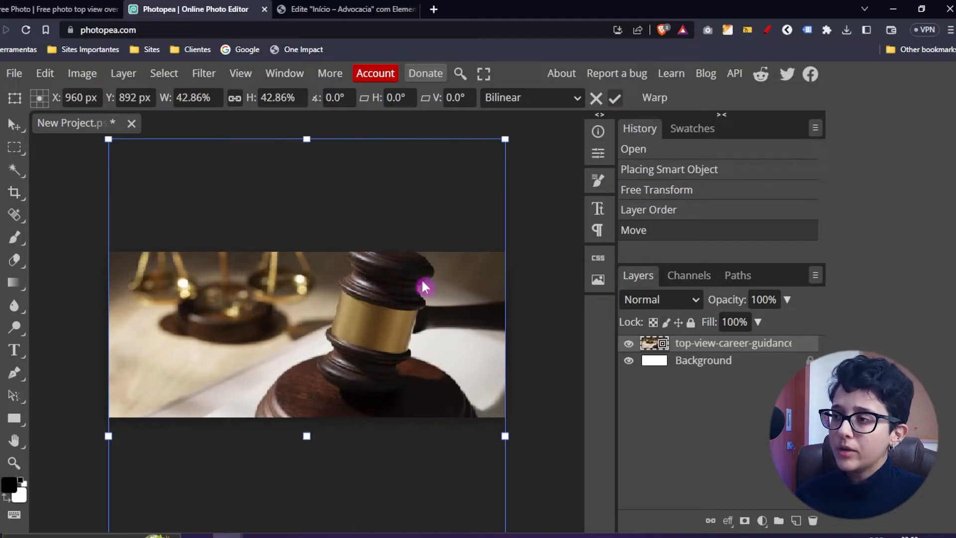
click(617, 99)
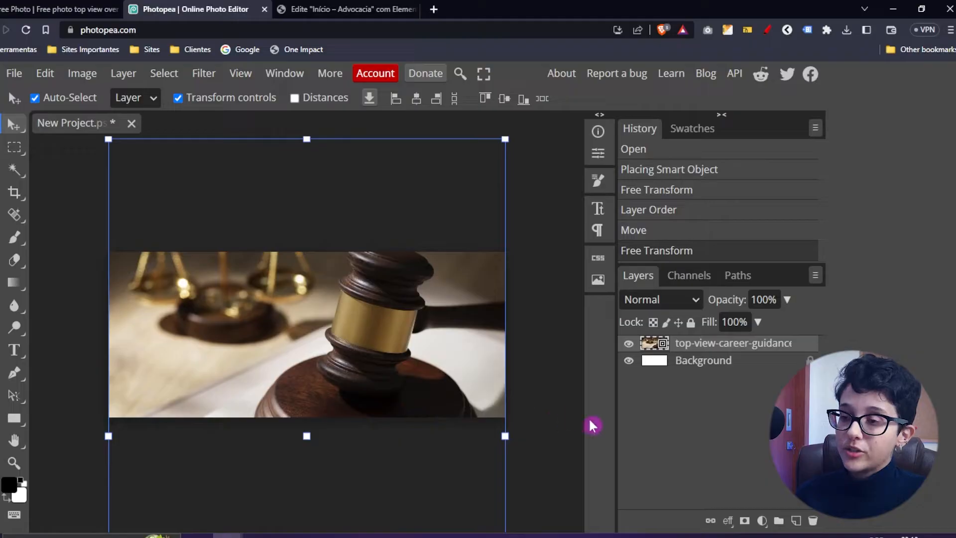
Add a Brightness/Contrast adjustment layer above the gavel photo layer
click(762, 521)
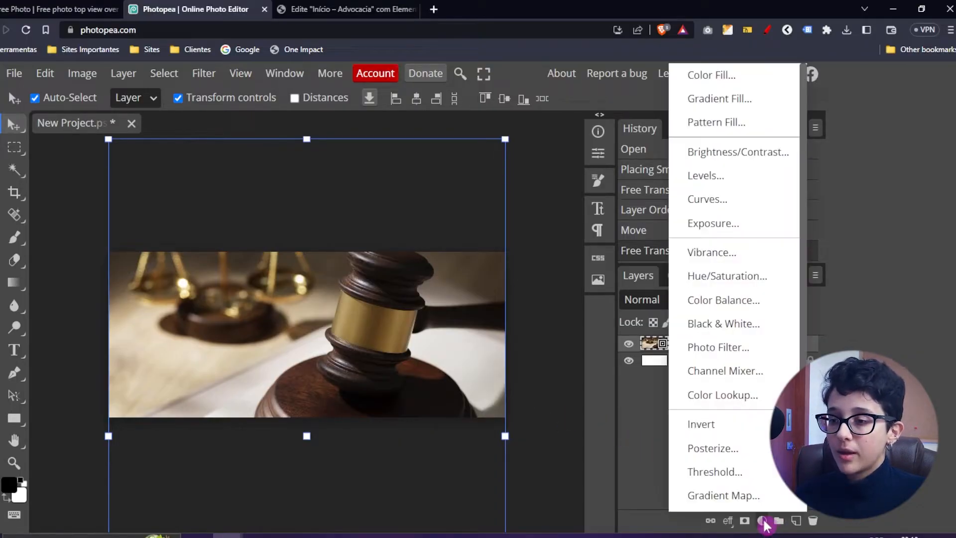
click(762, 520)
click(762, 520)
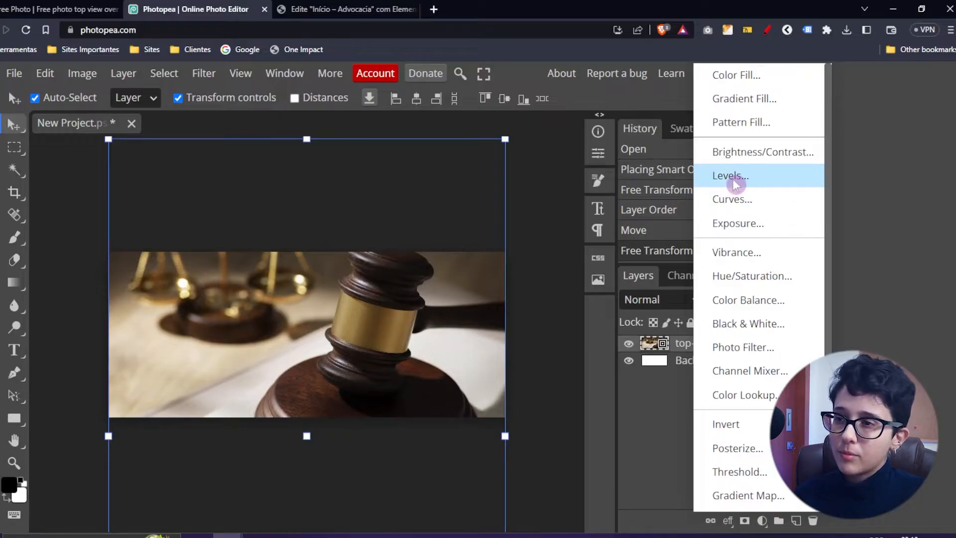
click(737, 152)
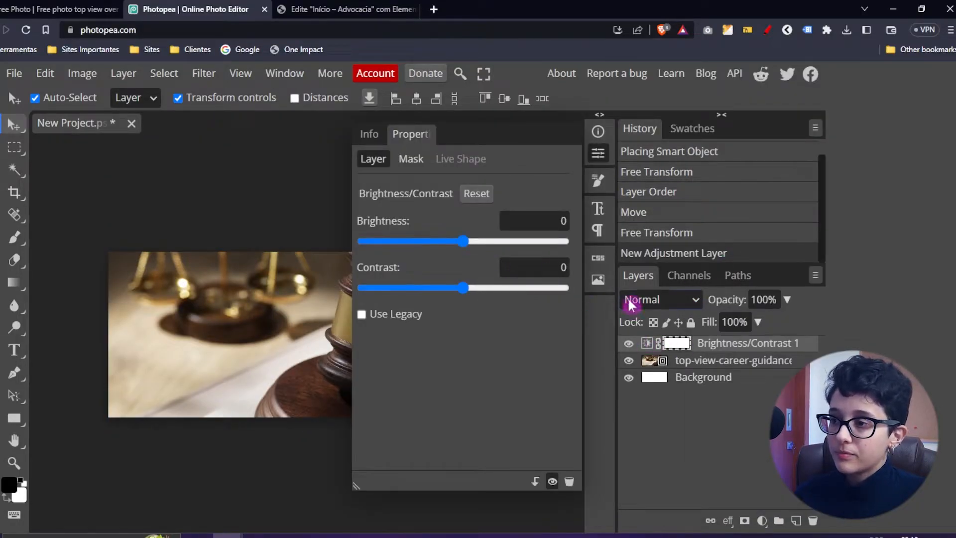
click(767, 520)
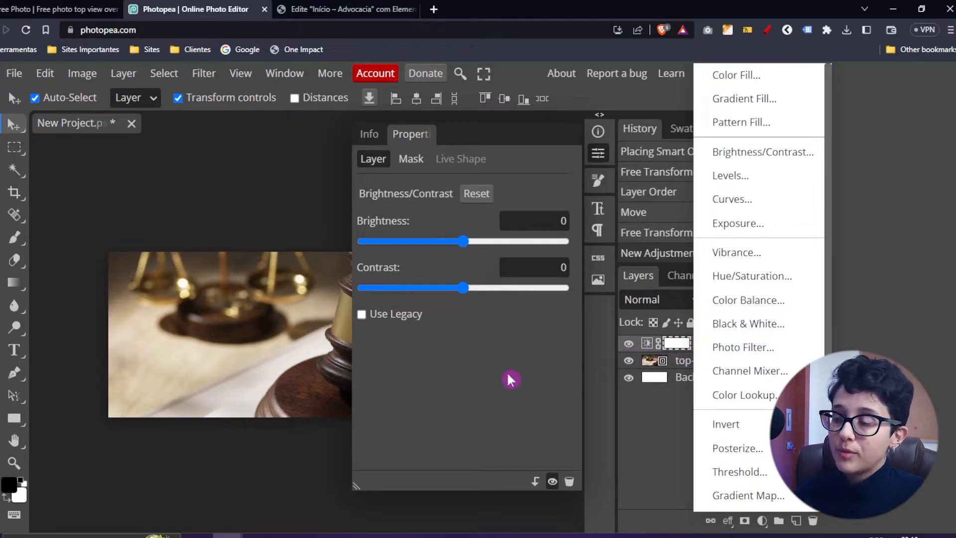
click(503, 316)
Set the adjustment layer's brightness to 32 and contrast to 7, checking the effect on the gavel photo
click(466, 242)
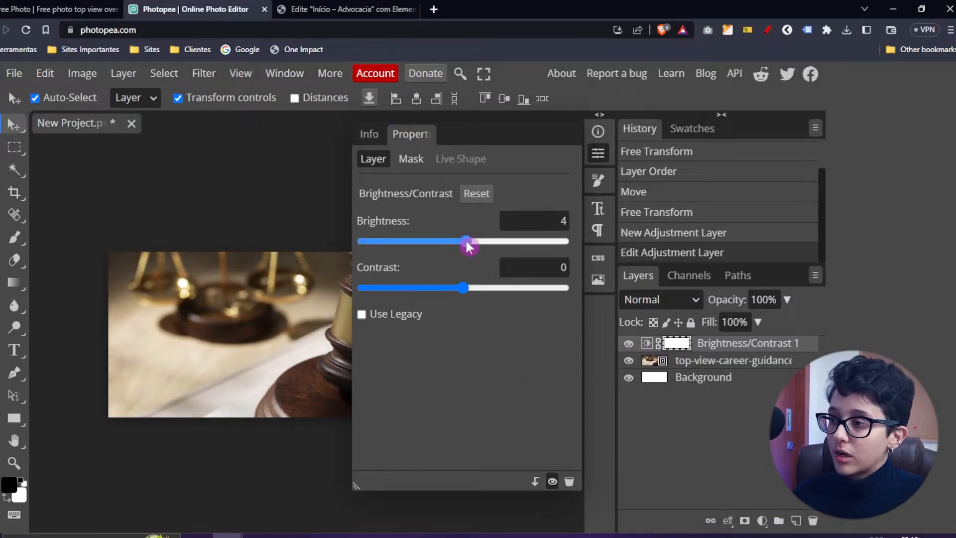
key(space)
drag(288, 318, 198, 323)
drag(319, 296, 267, 297)
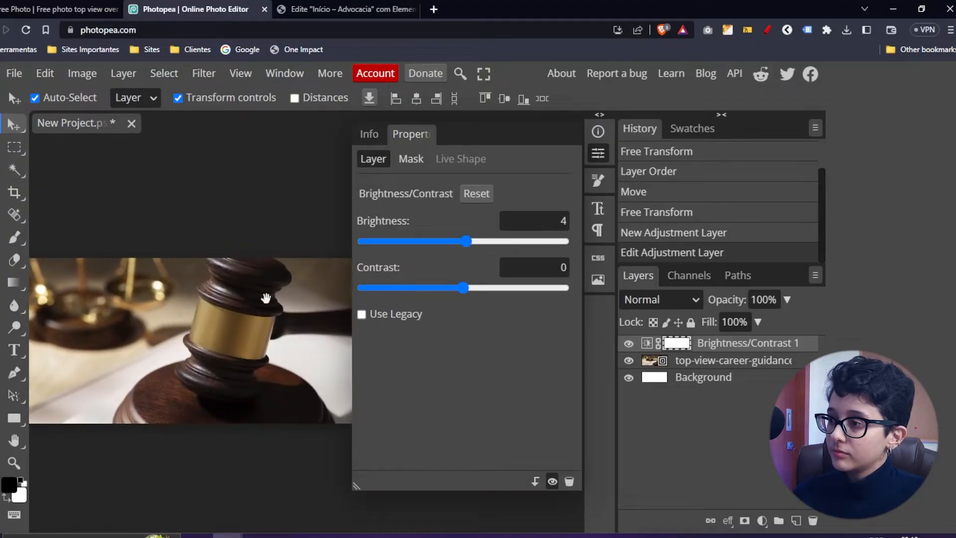
drag(467, 242, 462, 242)
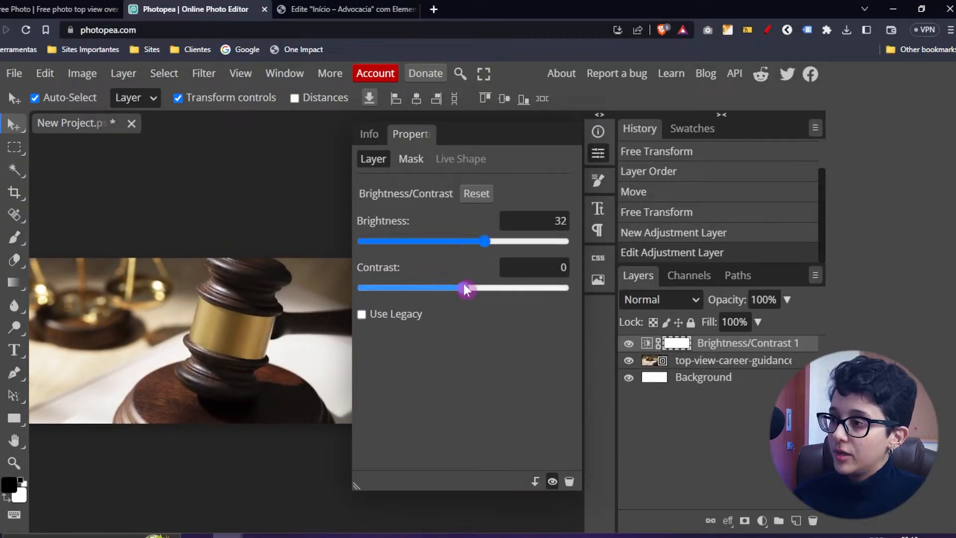
drag(464, 285, 471, 285)
drag(204, 296, 262, 287)
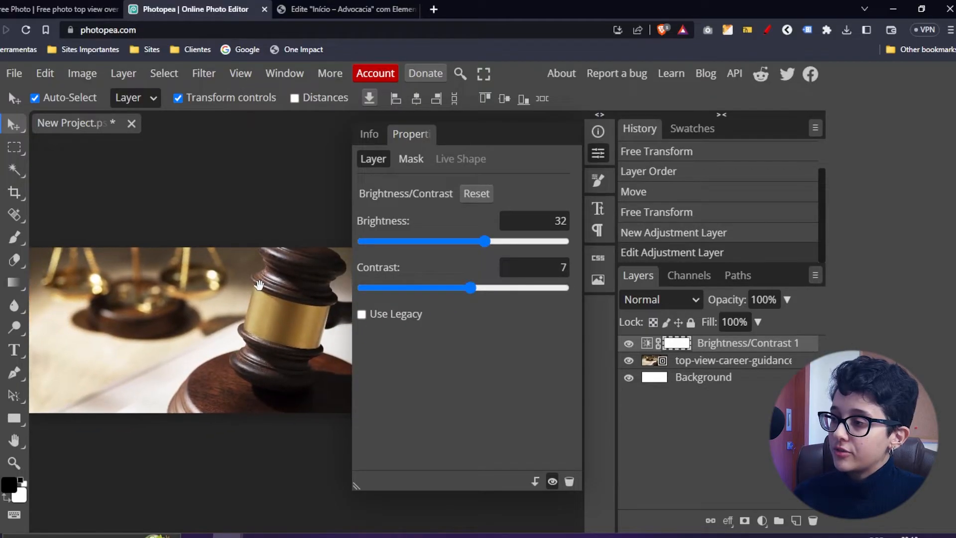
click(597, 156)
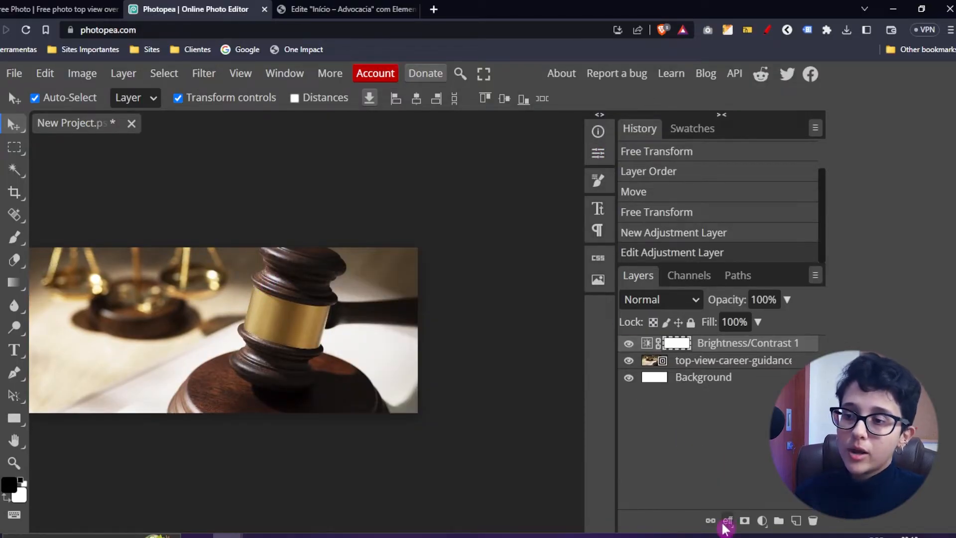
Add a Black & White adjustment layer with Red 79, Yellow 96, Green 150, Cyan 87 and Blue 54
click(762, 521)
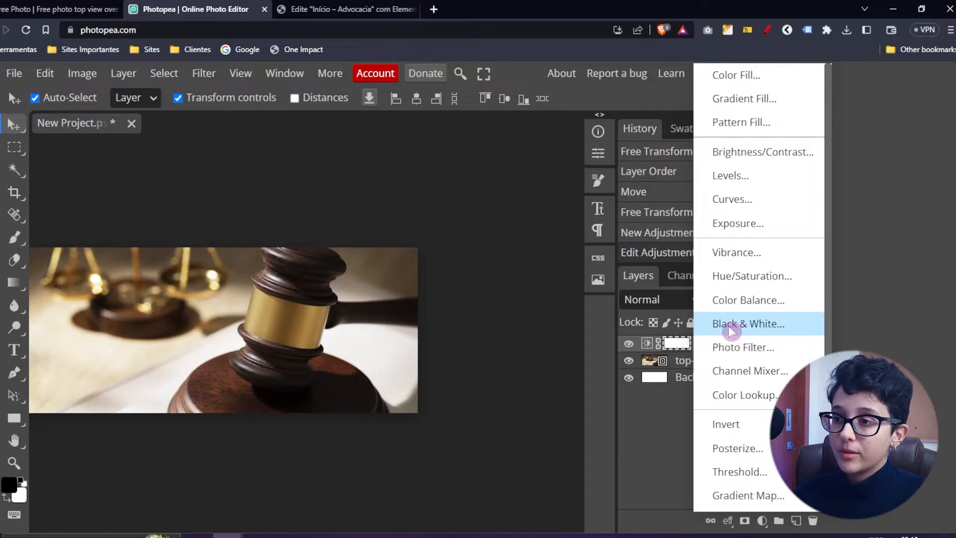
click(747, 324)
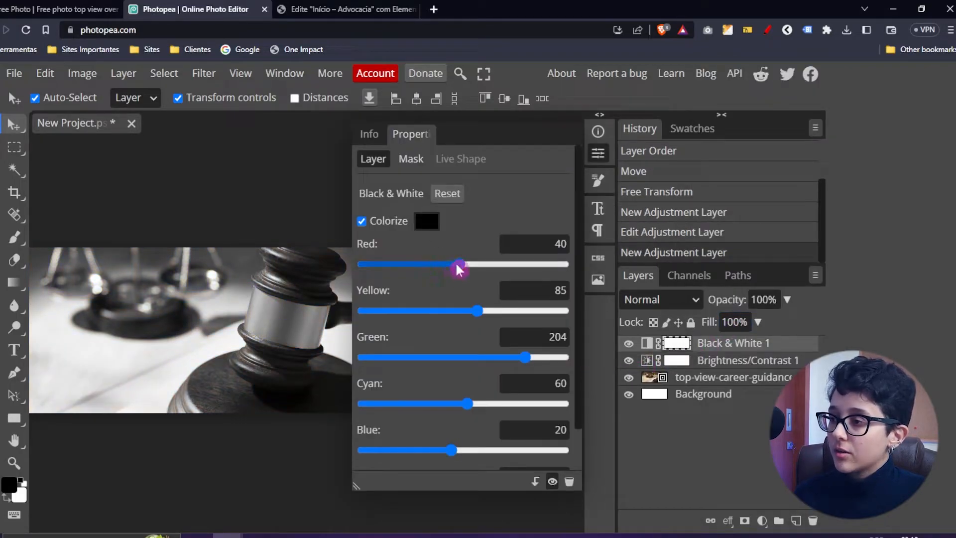
mouse_move(459, 263)
mouse_down()
mouse_move(448, 264)
mouse_move(474, 264)
mouse_up()
mouse_move(476, 310)
mouse_down()
mouse_move(455, 312)
mouse_move(482, 311)
mouse_up()
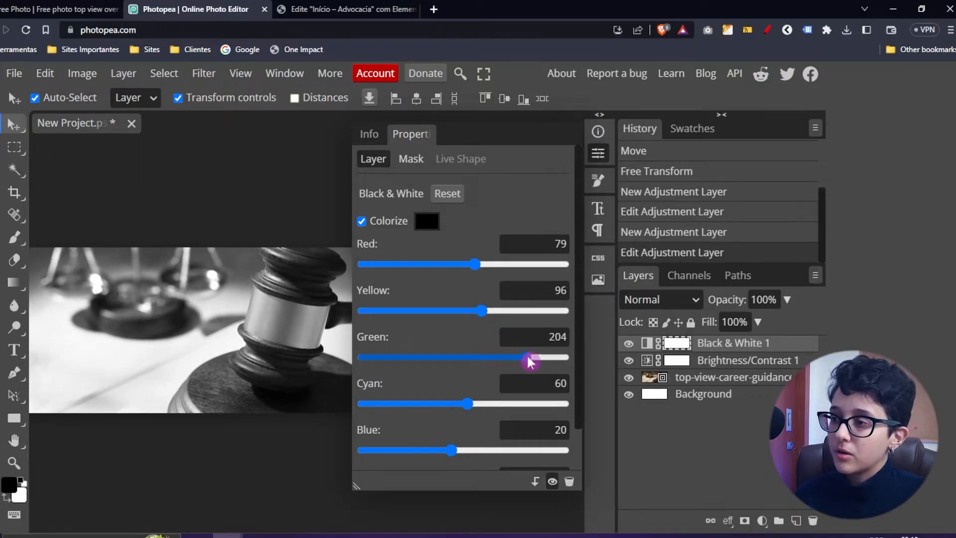
drag(528, 357, 504, 357)
drag(472, 403, 478, 404)
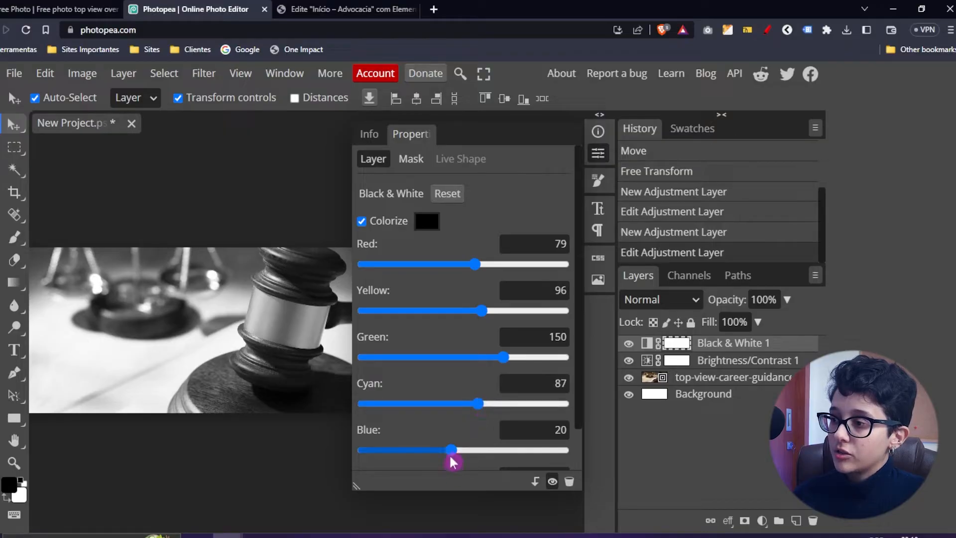
drag(452, 450, 465, 450)
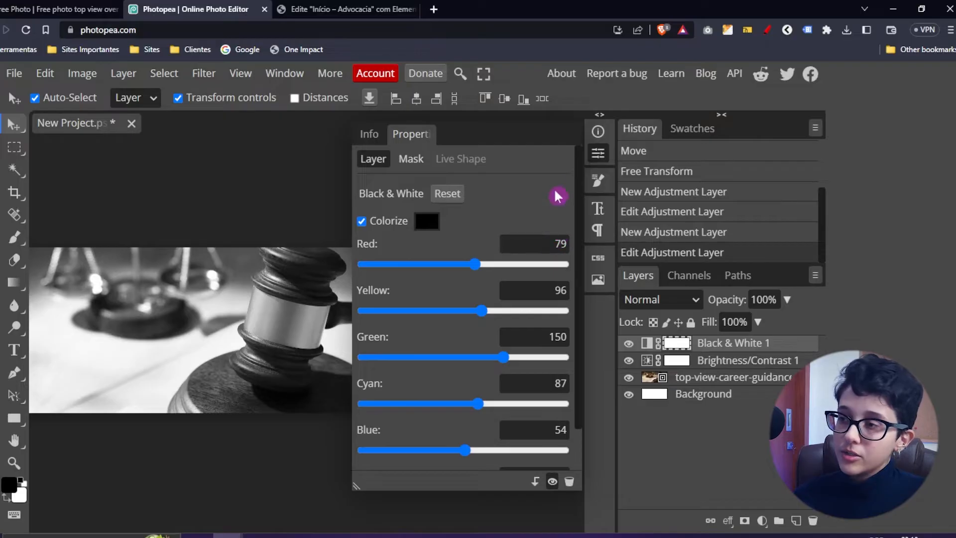
click(595, 155)
drag(328, 303, 389, 303)
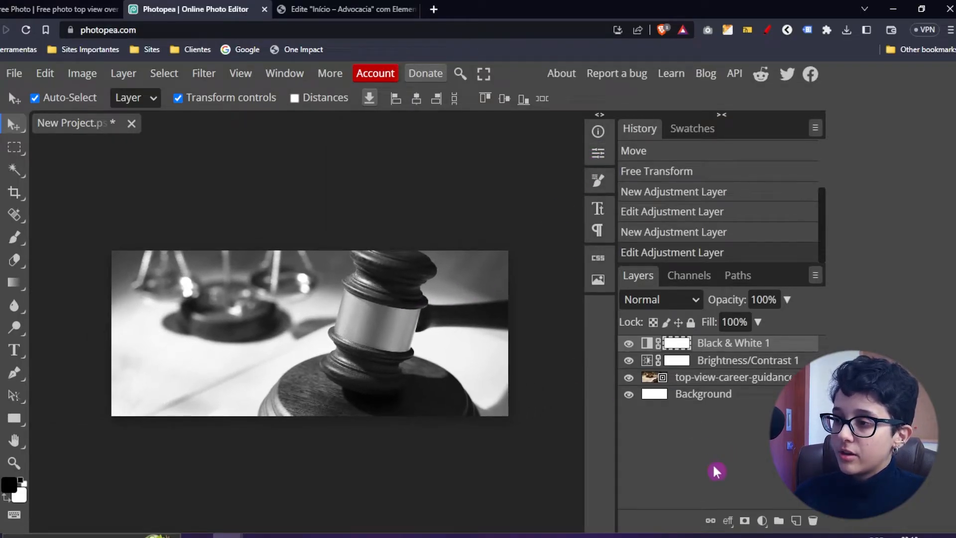
Delete the Black & White adjustment layer above the Brightness/Contrast layer
click(763, 520)
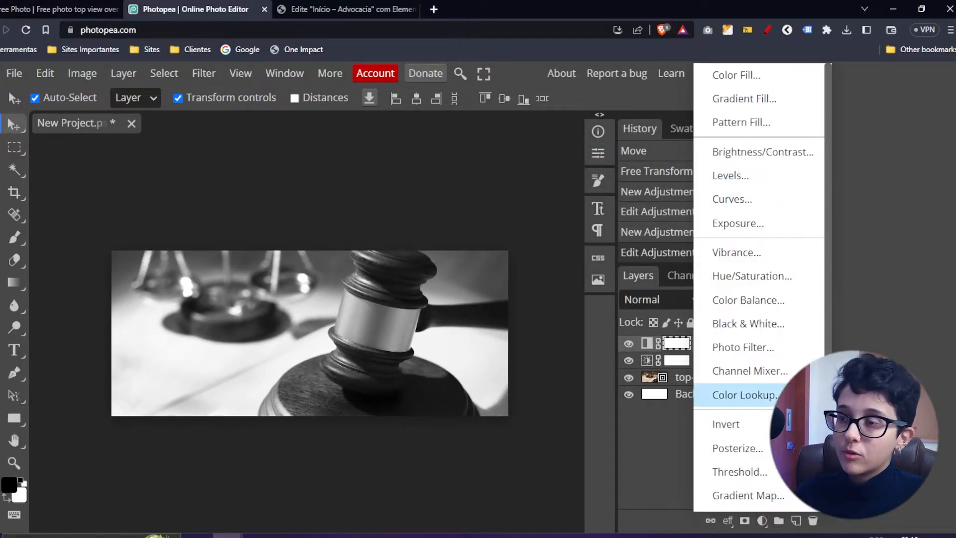
click(673, 431)
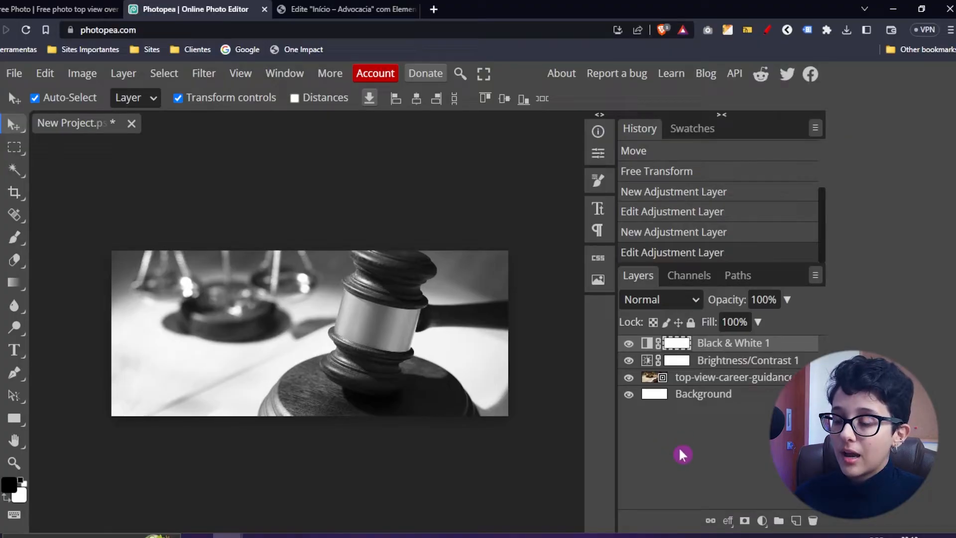
click(705, 360)
click(702, 345)
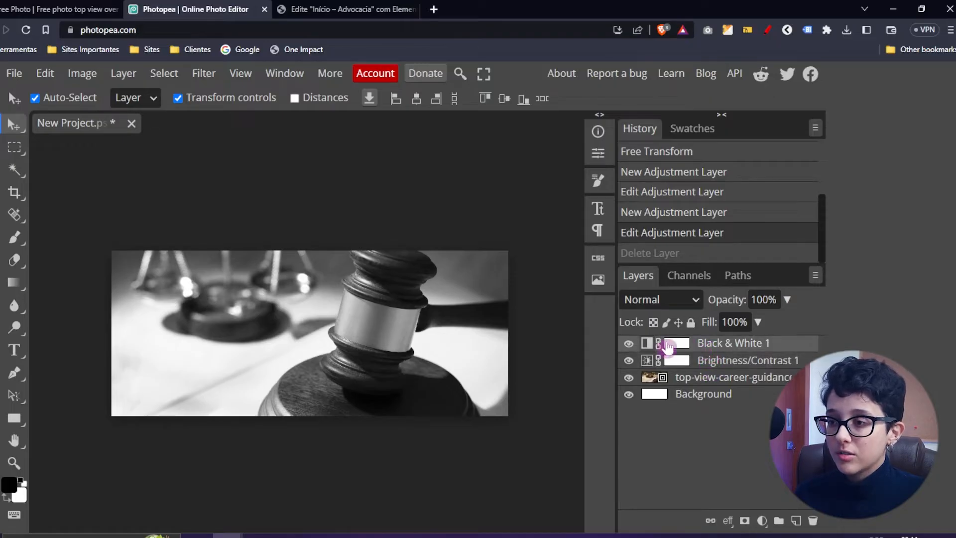
click(715, 357)
click(710, 343)
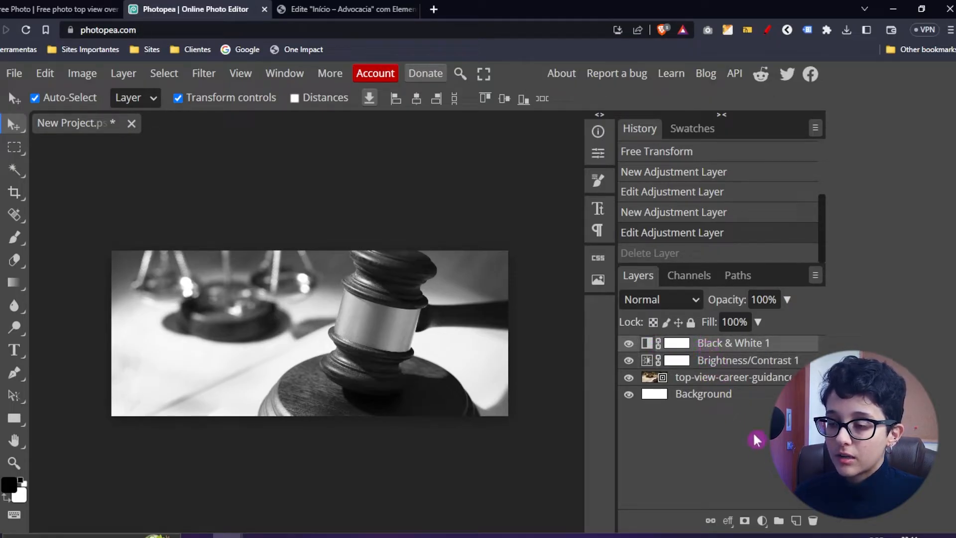
click(813, 521)
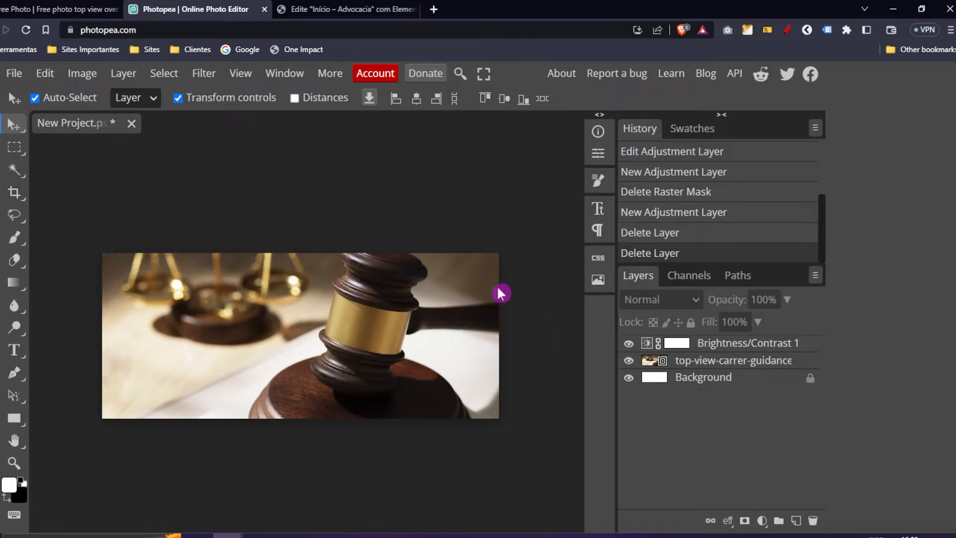
Start exporting the banner in WEBP format and fit the whole image in the export preview
click(19, 76)
mouse_move(58, 303)
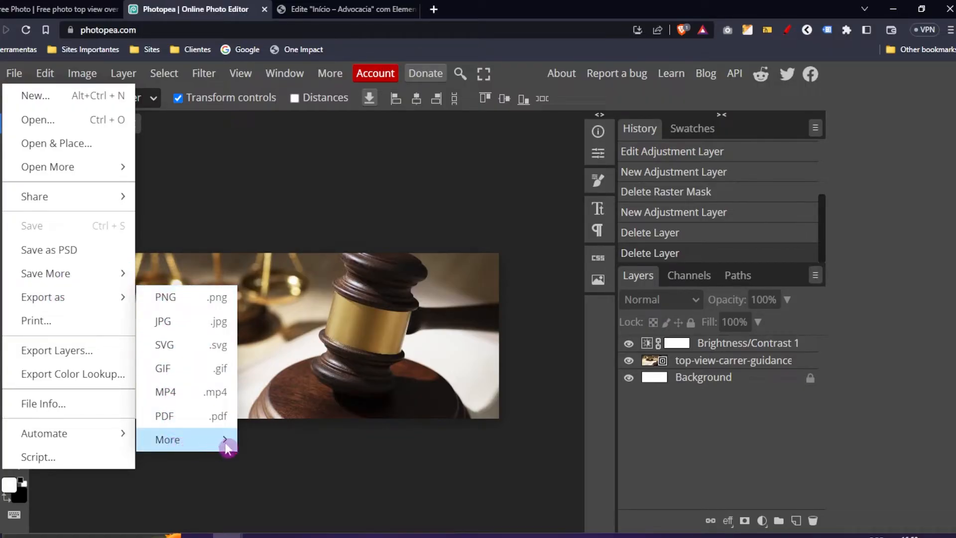
mouse_move(228, 438)
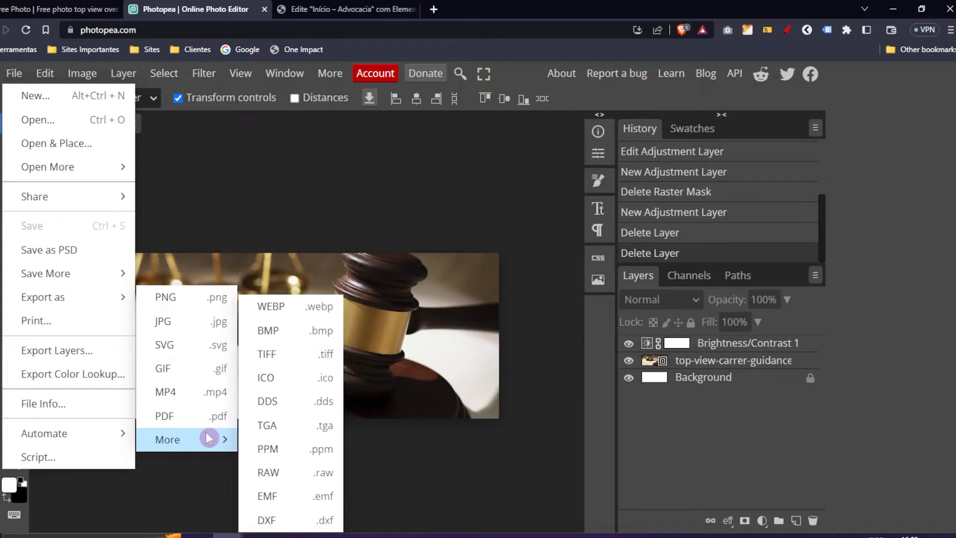
click(288, 303)
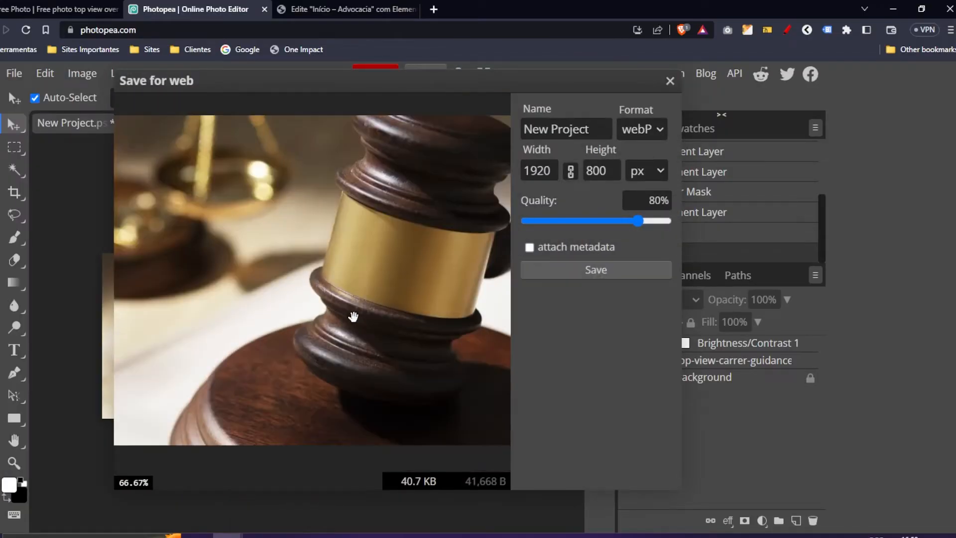
scroll(353, 317, down, 2)
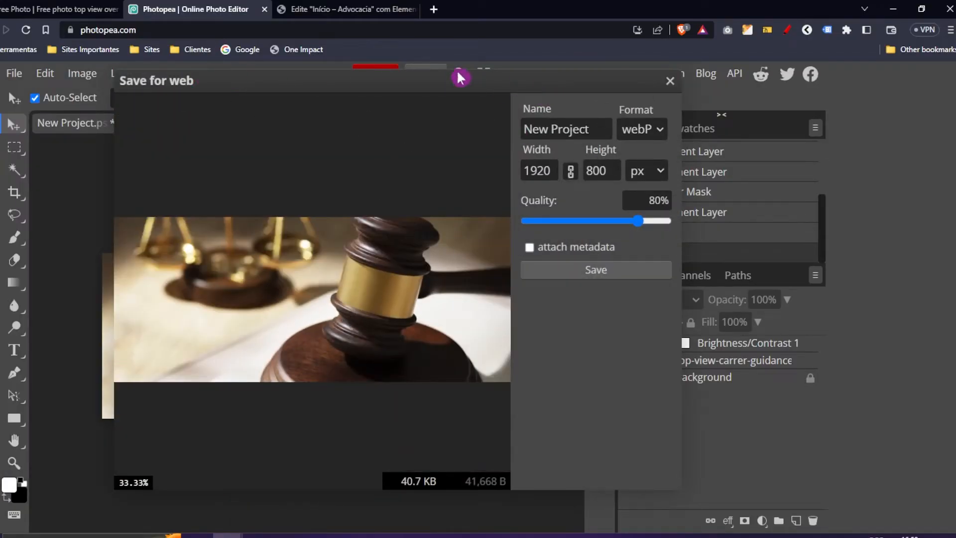
drag(458, 75, 482, 79)
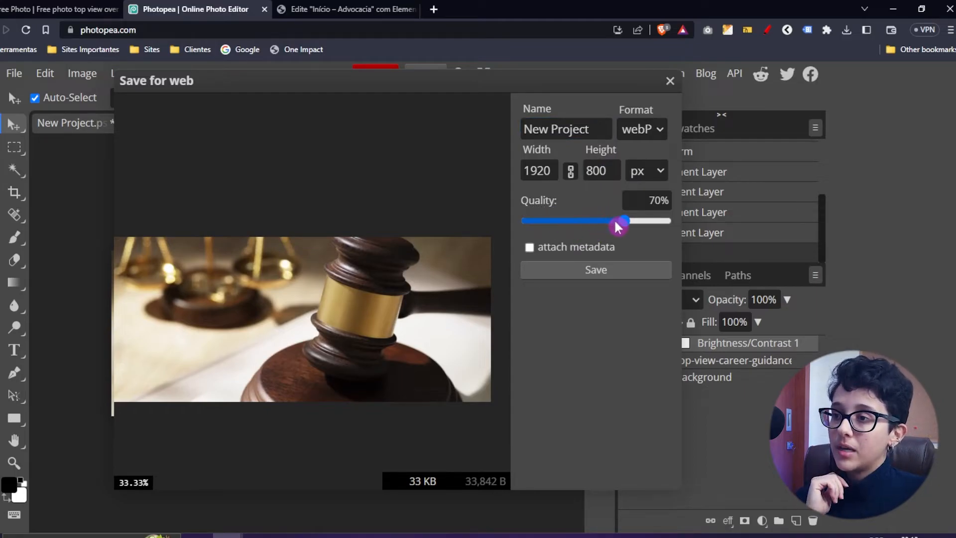
Raise the WebP export quality to 100% and examine the gavel's detail in the preview
drag(590, 225, 635, 225)
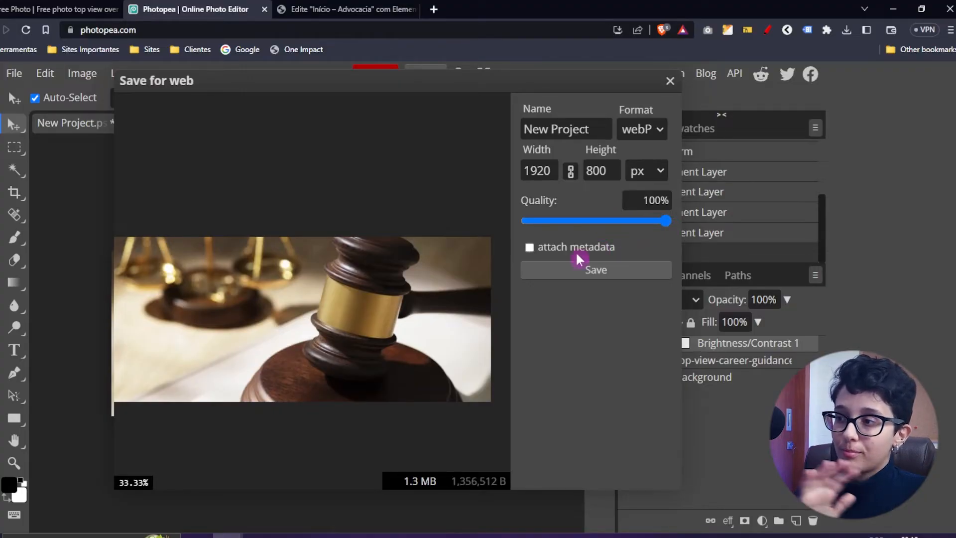
scroll(399, 317, up, 2)
drag(312, 274, 373, 313)
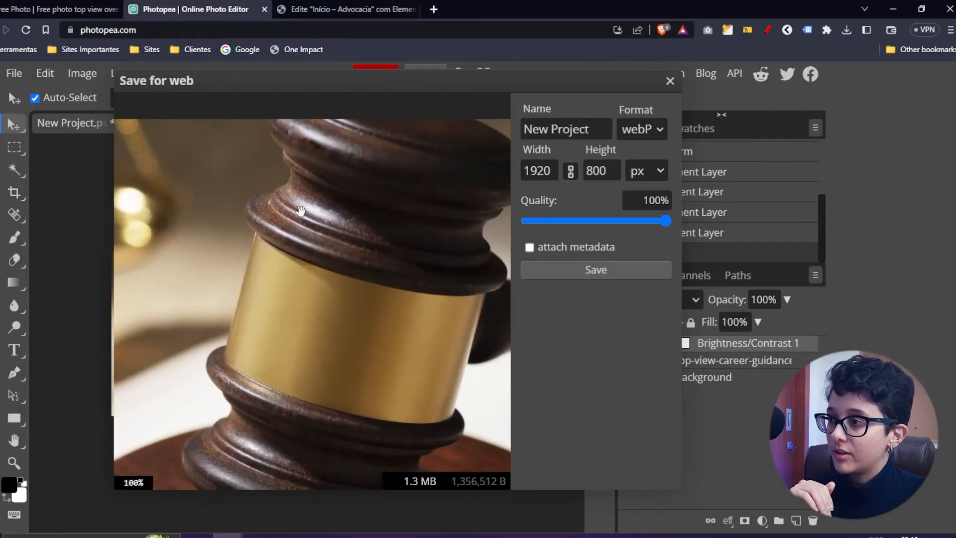
drag(297, 135, 419, 180)
drag(297, 271, 329, 178)
scroll(340, 314, down, 3)
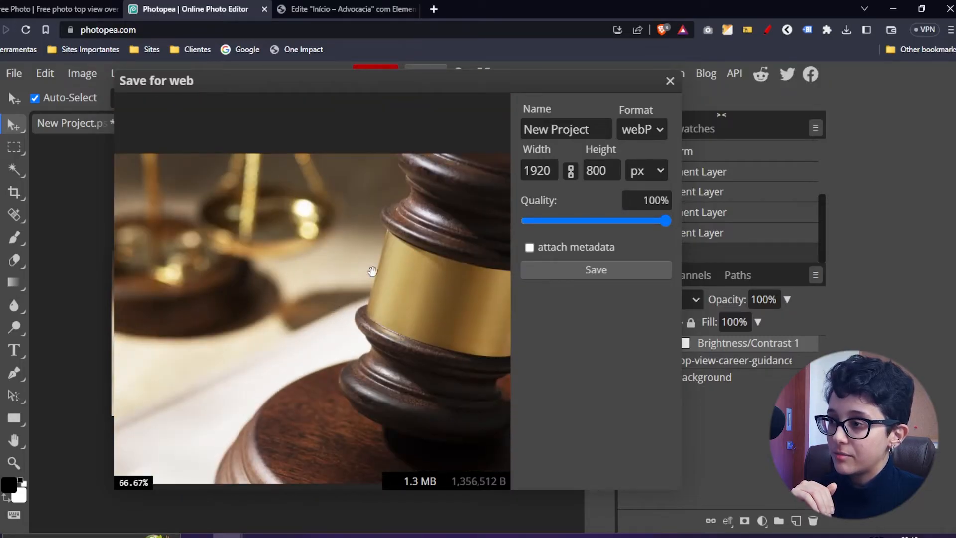
Try WebP export qualities of 55% and 100% to compare the resulting file size and image
drag(650, 222, 659, 222)
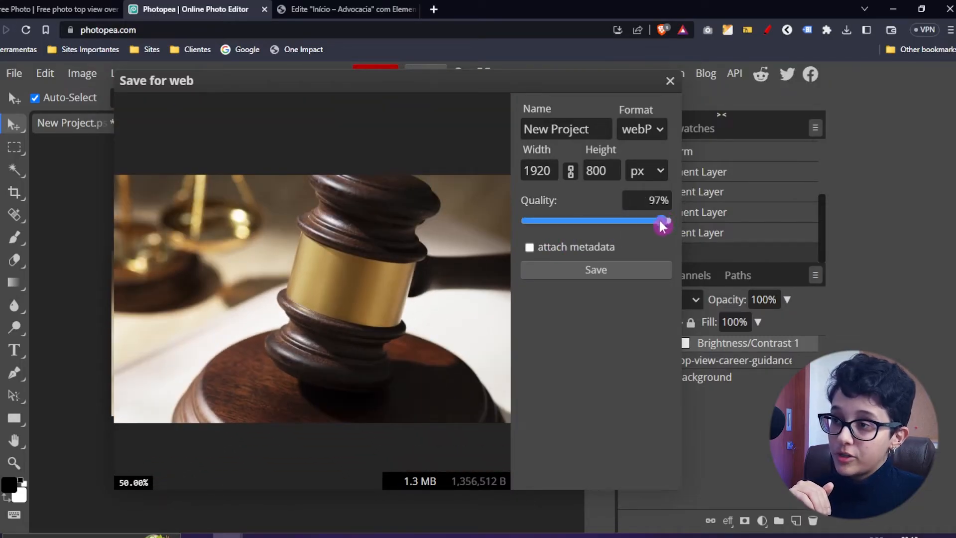
drag(600, 222, 624, 222)
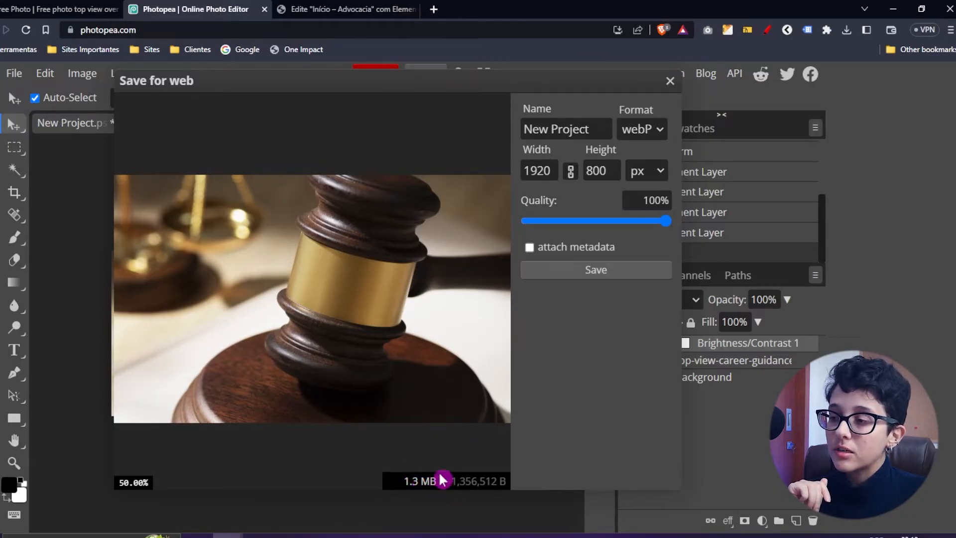
drag(646, 222, 601, 220)
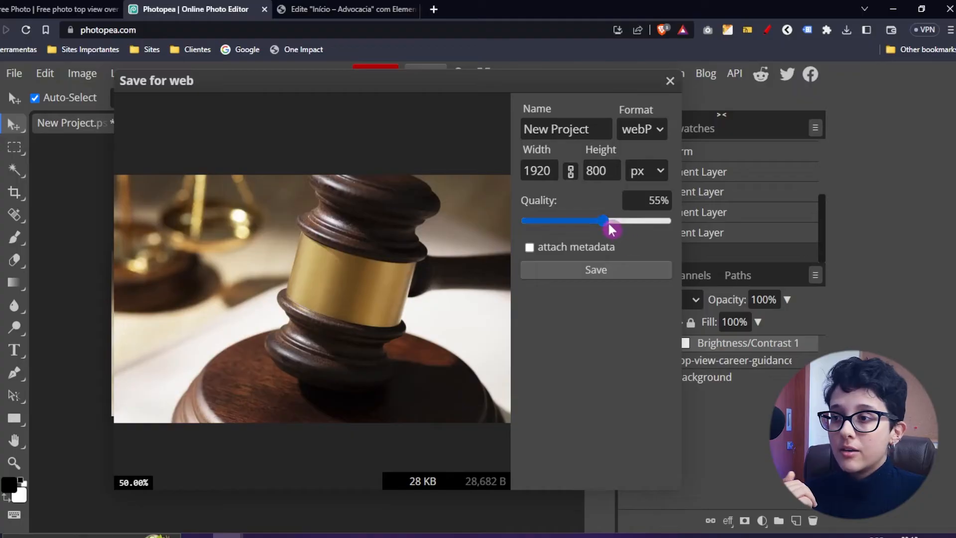
drag(604, 221, 666, 224)
click(667, 222)
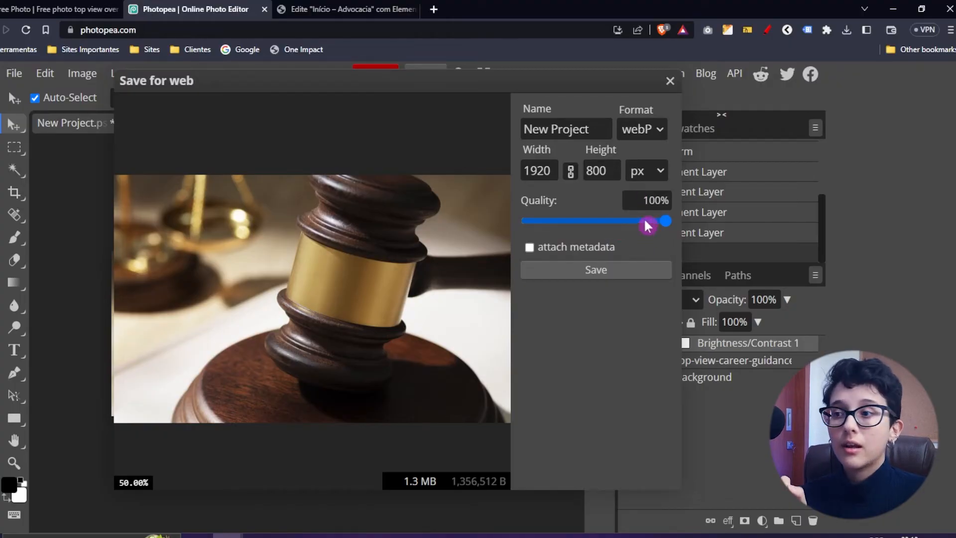
Set the WebP export quality to 80% and check the image's sharpness in the preview
drag(659, 223, 626, 233)
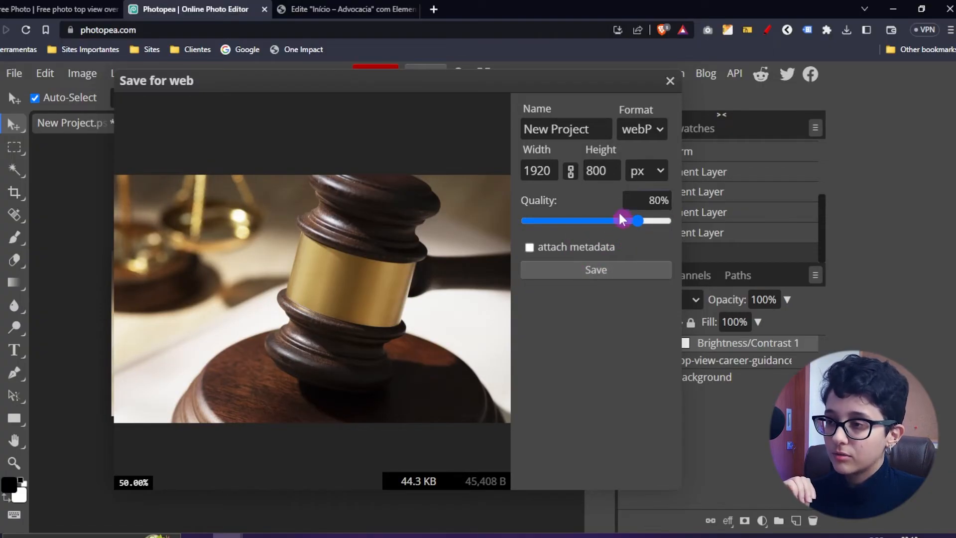
scroll(334, 227, down, 1)
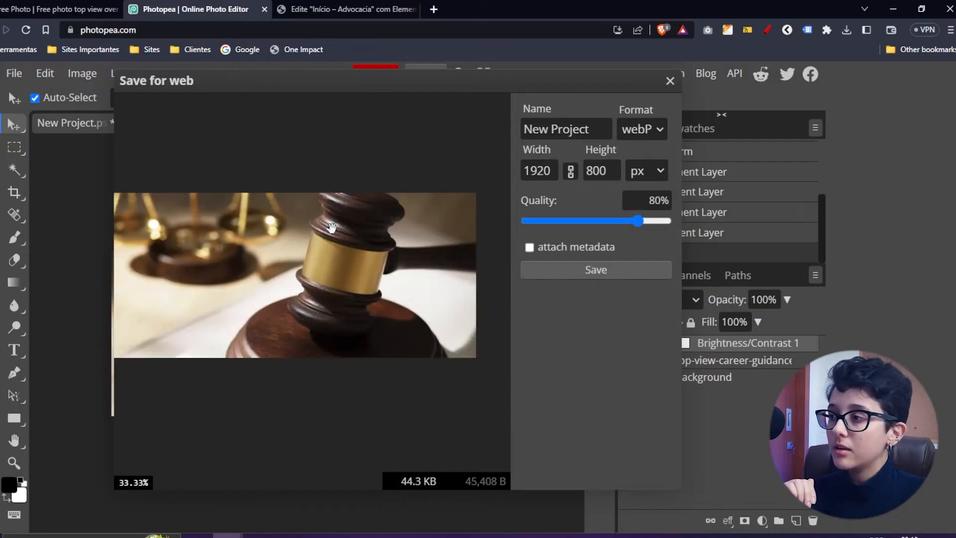
scroll(332, 227, up, 1)
scroll(316, 237, up, 1)
scroll(301, 293, down, 2)
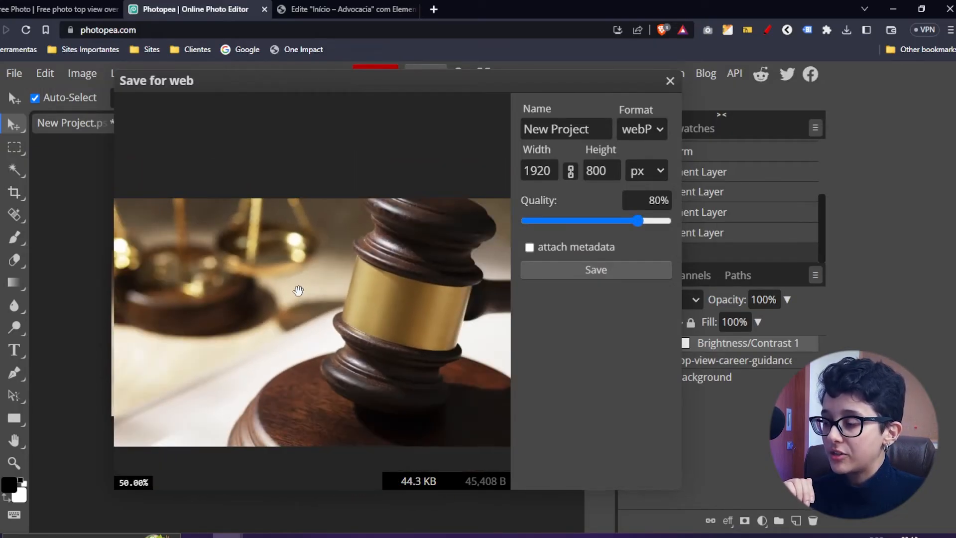
Save the WebP export in the Nova pasta folder under the name "imagem projeto advocacia"
drag(387, 303, 355, 304)
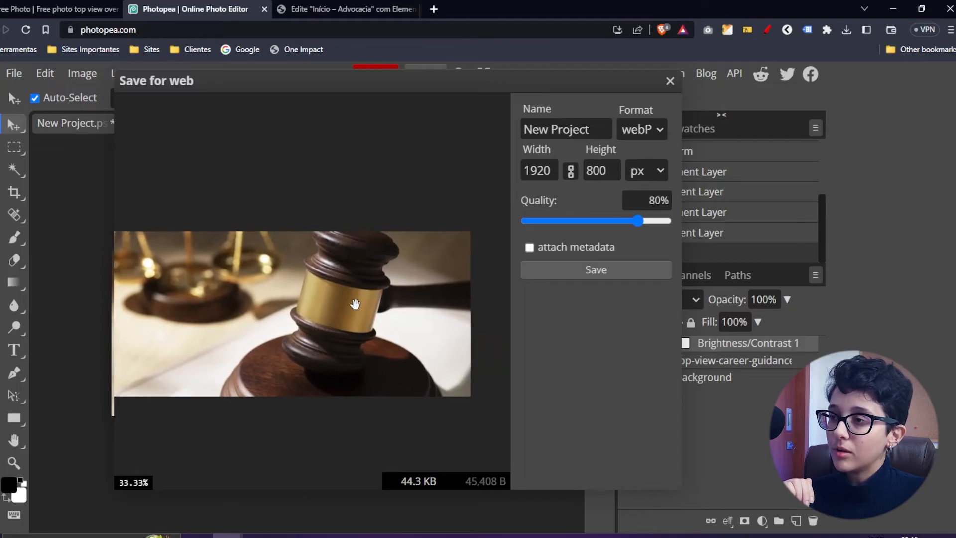
click(583, 268)
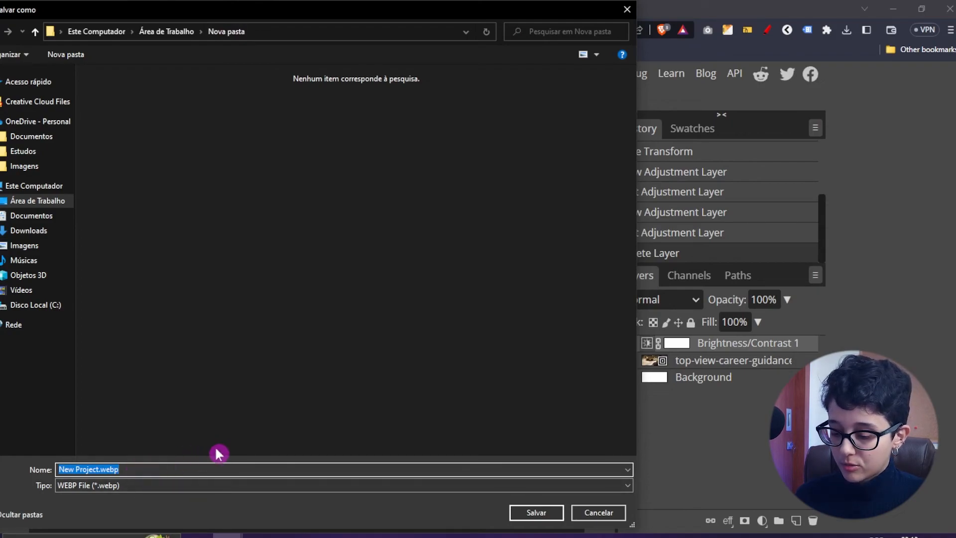
text(imagem projeto advocacia)
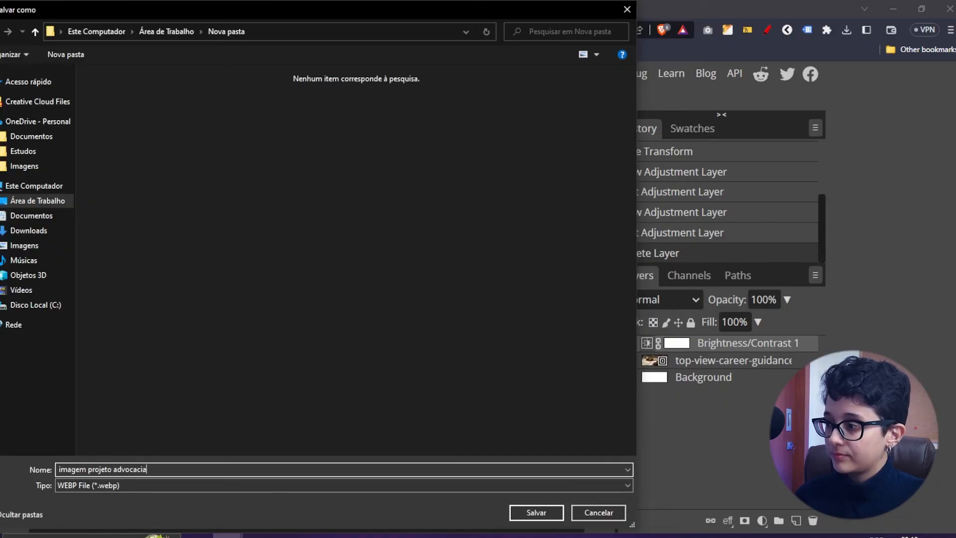
key(Return)
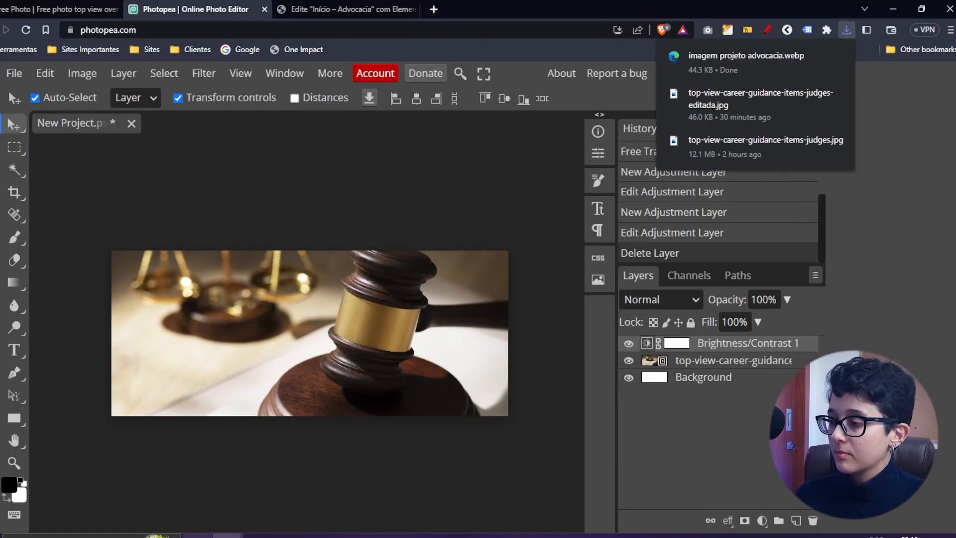
Show the exported WebP in its download folder with smaller thumbnails and check its dimensions and file size
click(819, 54)
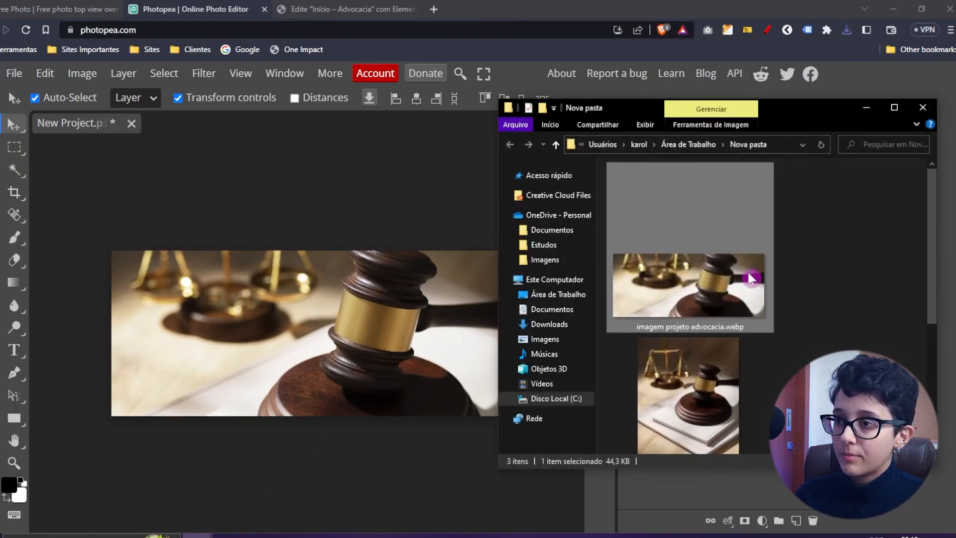
scroll(749, 351, down, 3)
scroll(750, 346, up, 3)
ctrl+scroll(751, 346, down, 4)
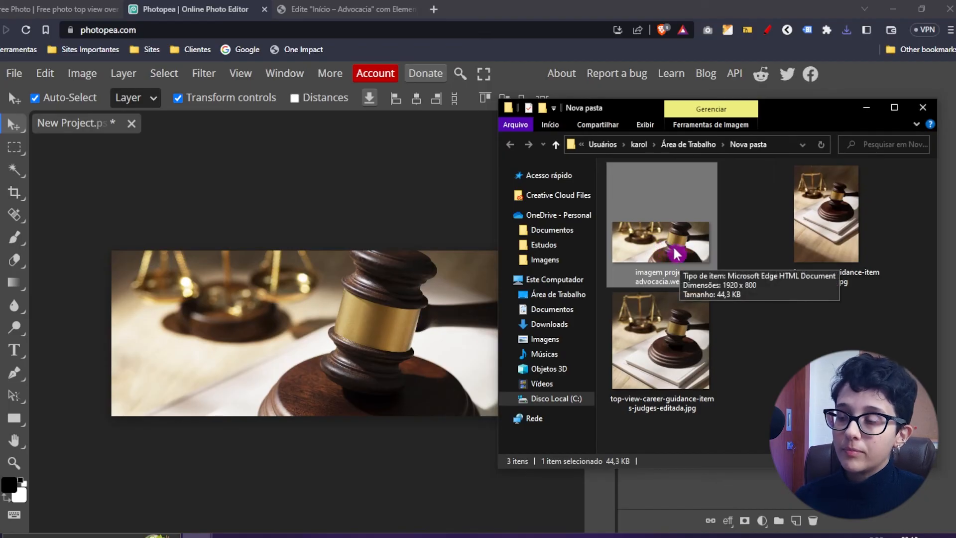
mouse_move(679, 239)
mouse_down()
mouse_move(692, 200)
mouse_move(679, 240)
mouse_up()
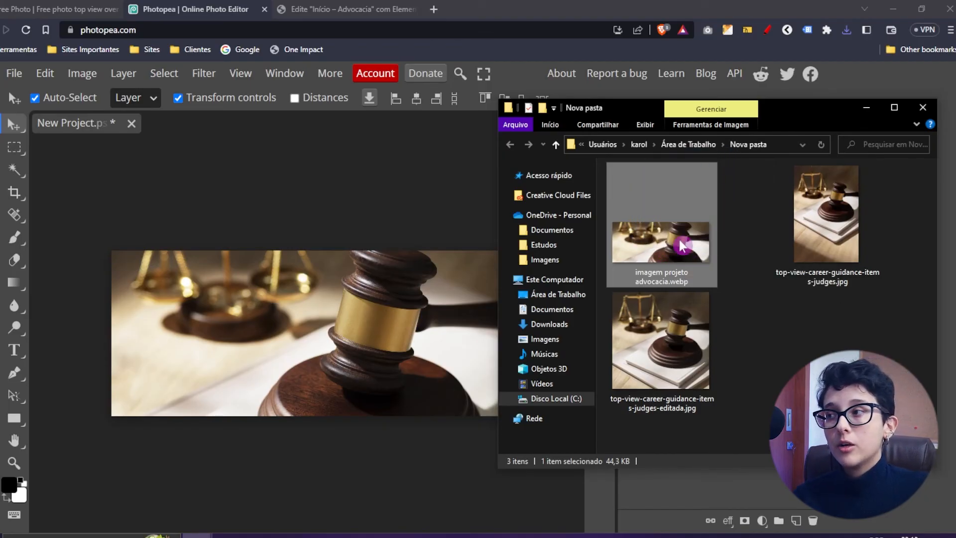